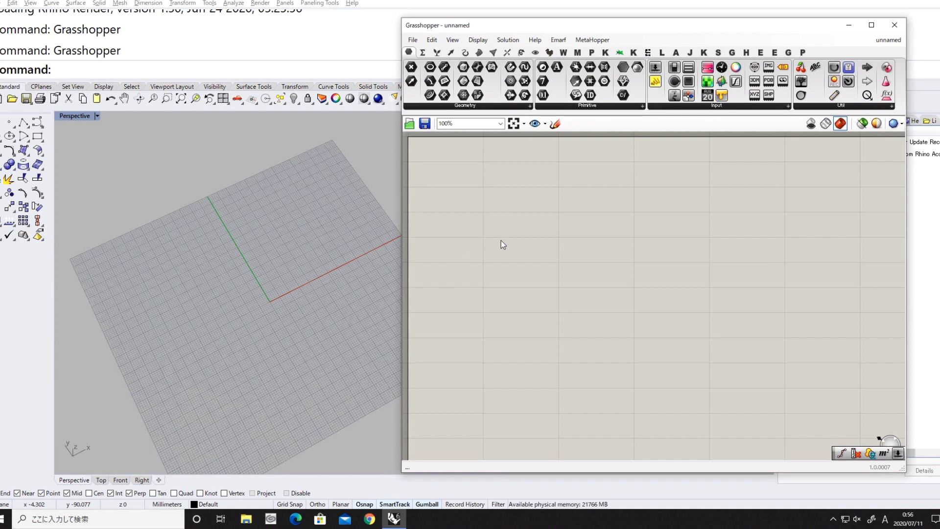
Step: Add a Line SDL component to the empty canvas
double_click(519, 254)
type("line")
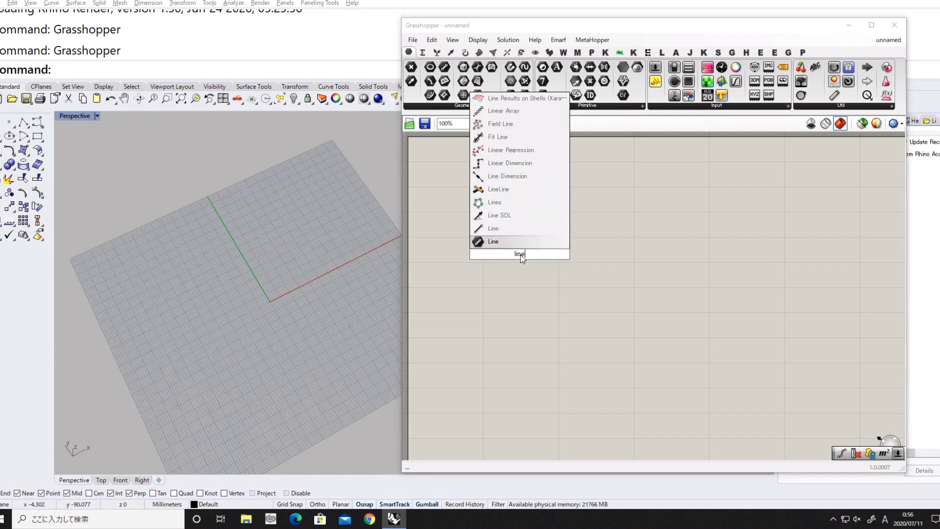
left_click(521, 240)
left_click_drag(517, 258, 555, 238)
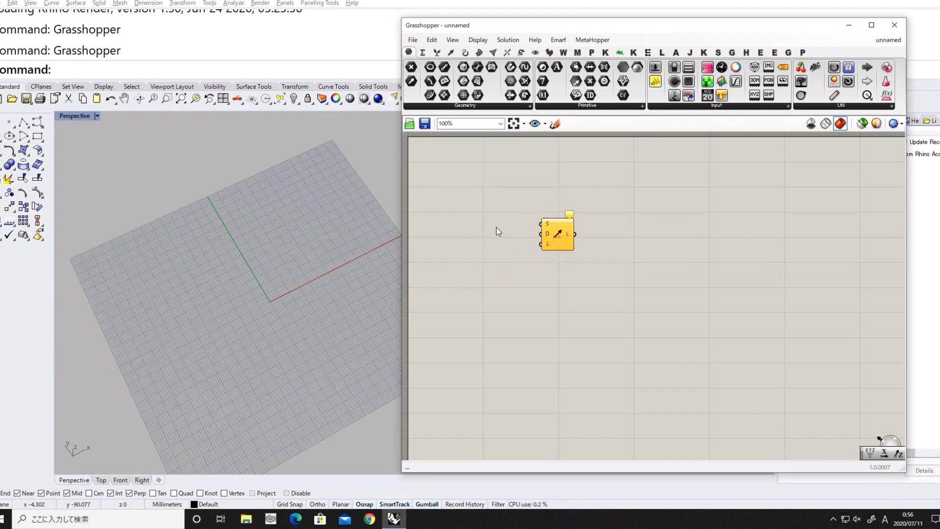
Step: Add a Construct Point component beside the Line SDL and wire its point output into the line's start input
double_click(497, 228)
type("constructy")
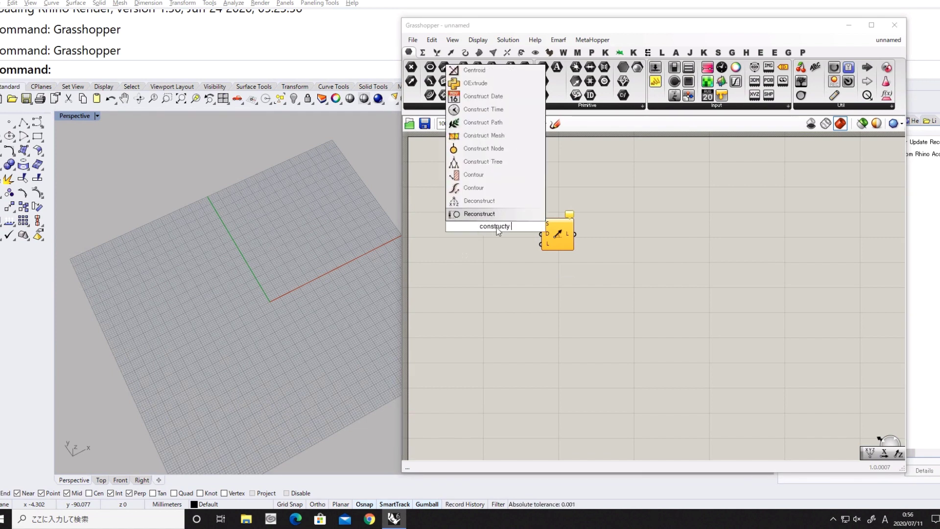
key("BackSpace")
key("BackSpace")
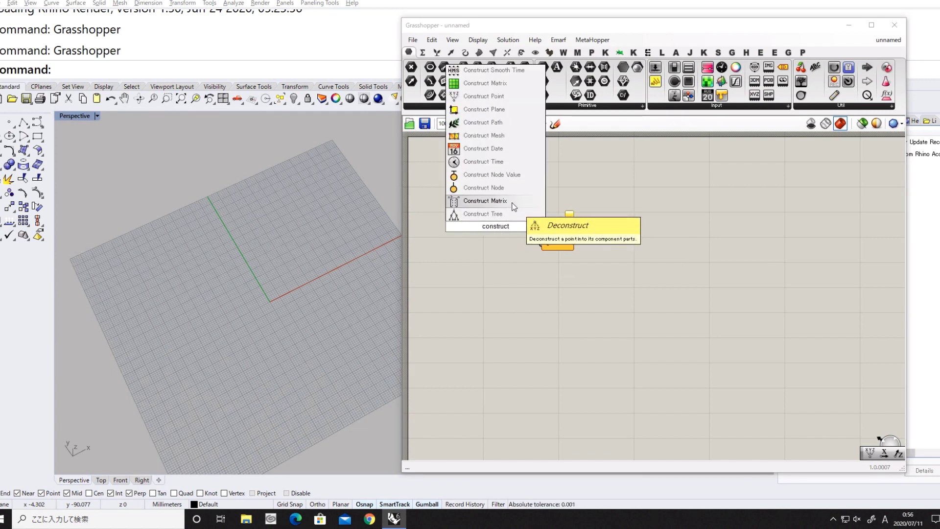
left_click(495, 96)
scroll(532, 219, "up", 4)
left_click_drag(505, 261, 564, 256)
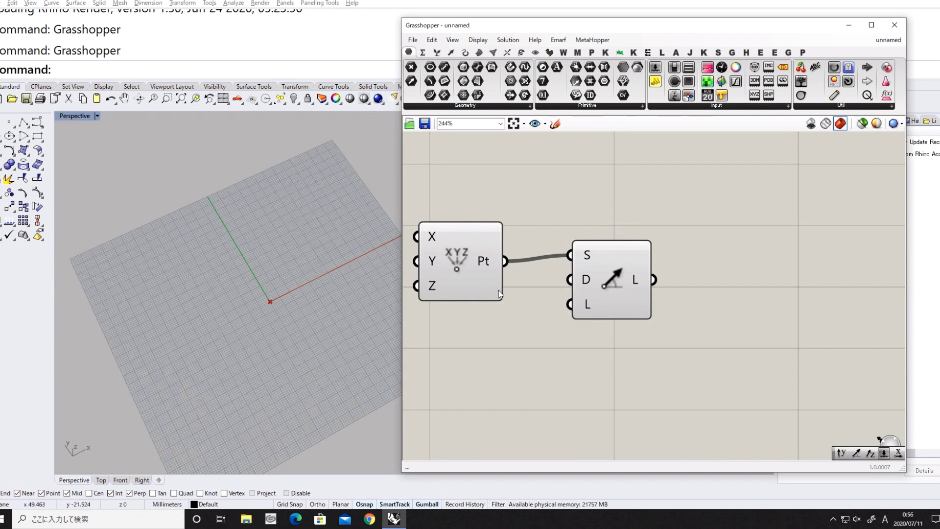
left_click_drag(482, 280, 496, 252)
scroll(532, 269, "down", 1)
left_click_drag(602, 286, 620, 287)
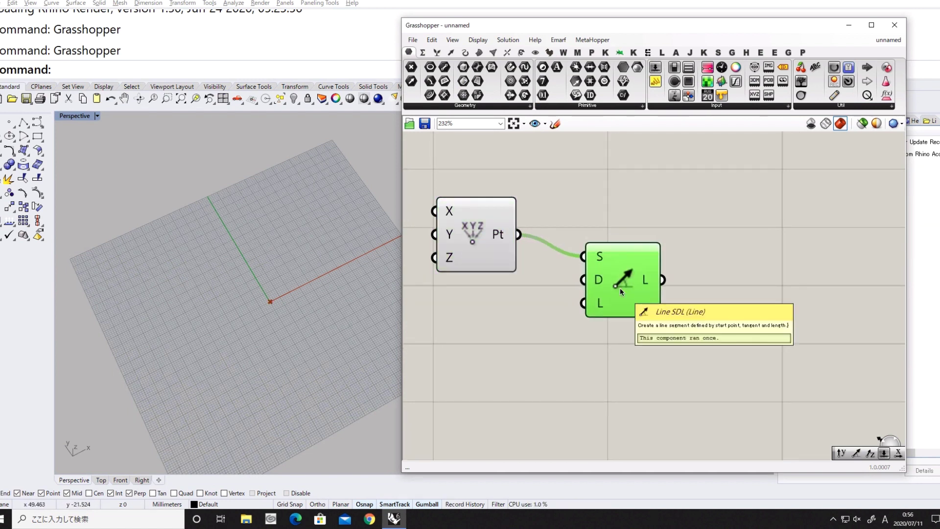
Step: Add a Unit Y vector below Construct Point and wire it into the Line SDL's direction input
double_click(563, 346)
type("y")
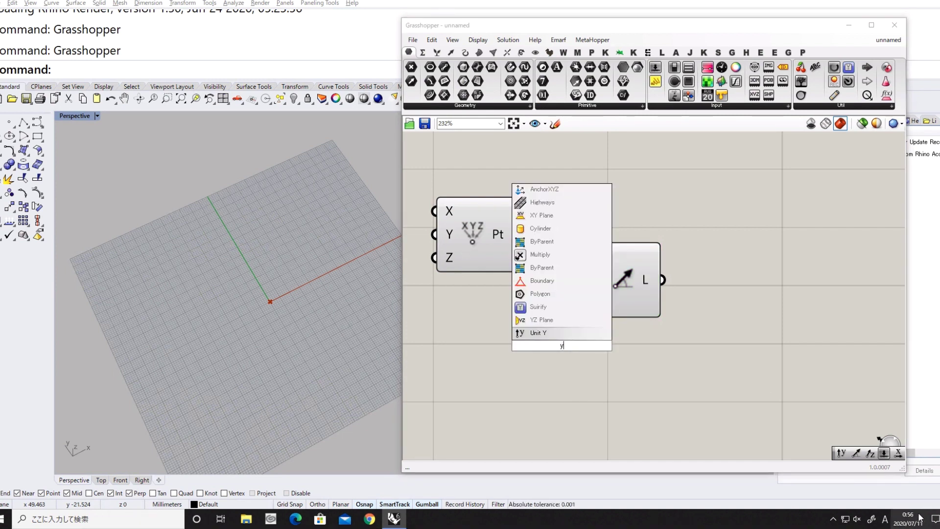
left_click(518, 333)
left_click_drag(537, 339, 453, 304)
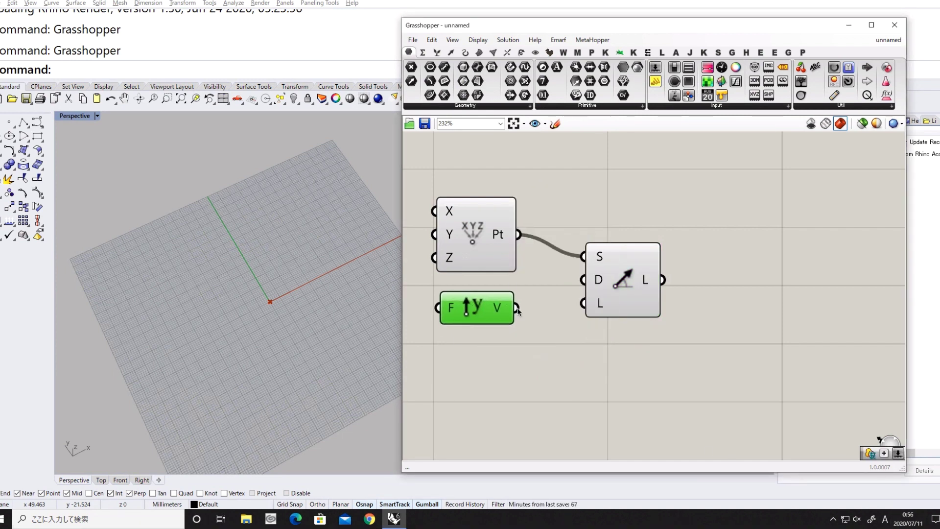
left_click_drag(518, 308, 615, 311)
Step: Create a number slider set to 100 and wire it into the Line SDL's length input
double_click(514, 372)
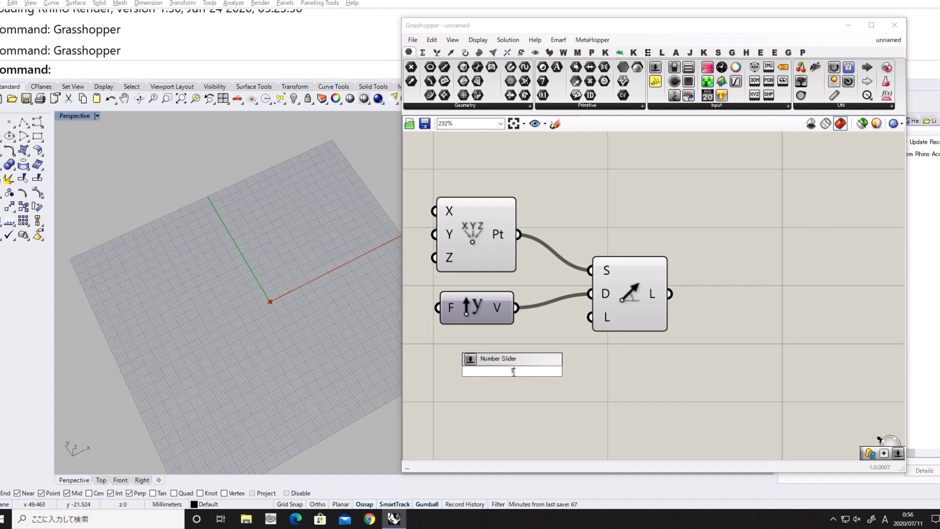
type("100")
key("Return")
left_click_drag(549, 368, 592, 317)
left_click(615, 297)
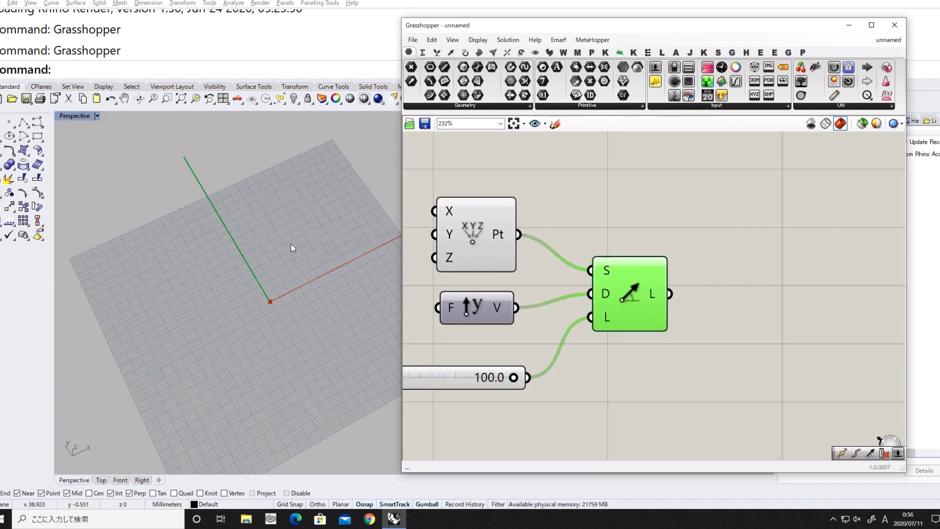
scroll(231, 286, "down", 5)
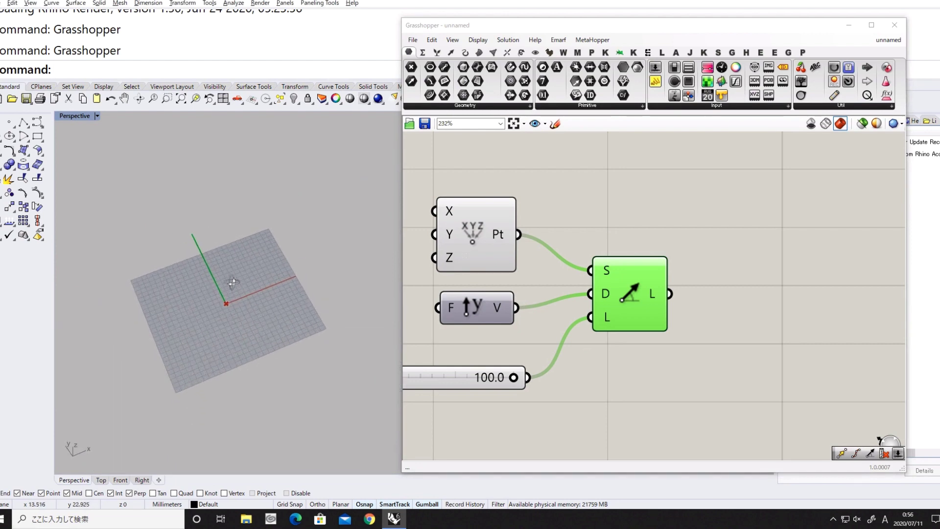
Step: Add an Arc 3Pt component and place it beyond the Line SDL, leaving space between them
right_click_drag(632, 339, 563, 324)
double_click(652, 275)
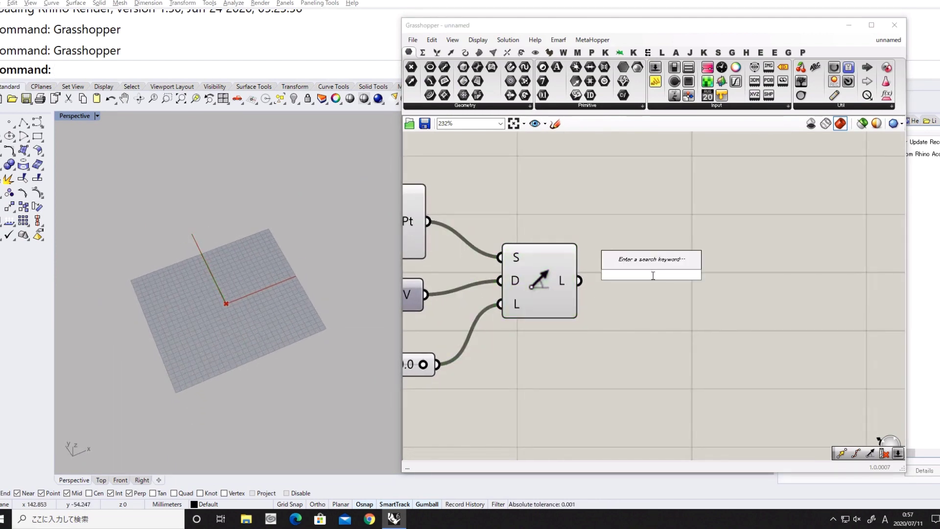
type("arac")
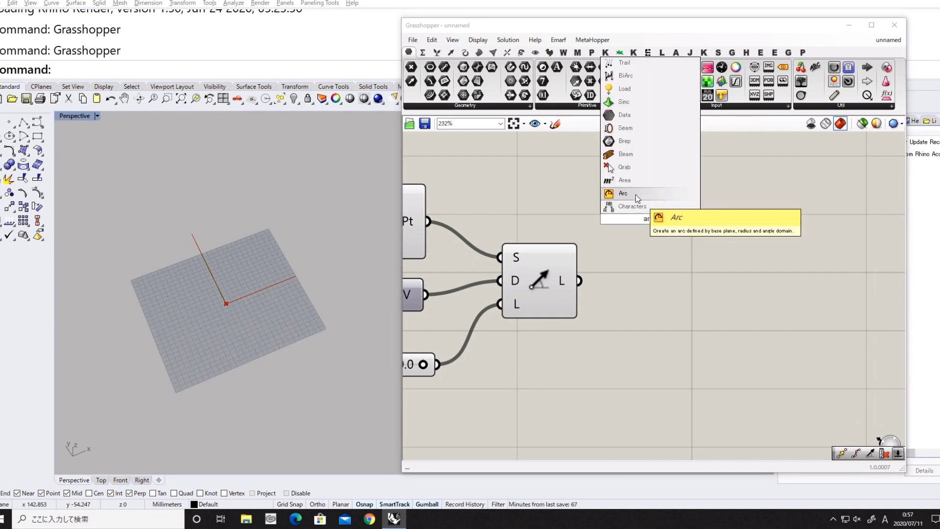
key("BackSpace")
key("BackSpace")
key("BackSpace")
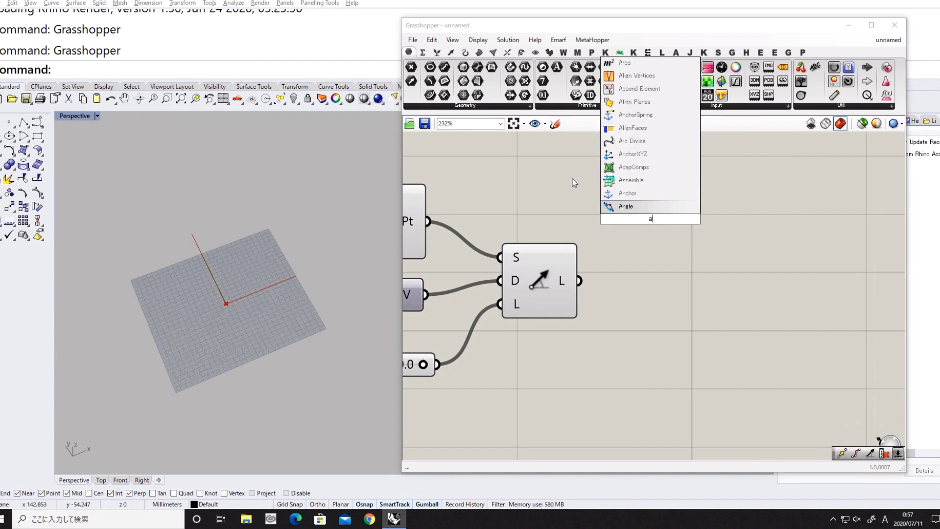
type("rc")
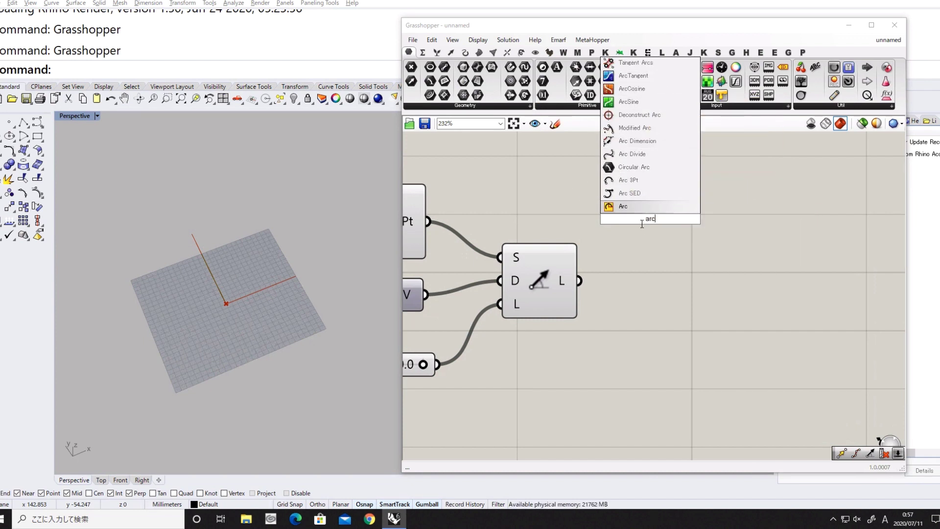
left_click(631, 181)
left_click_drag(650, 216, 736, 216)
scroll(735, 216, "down", 3)
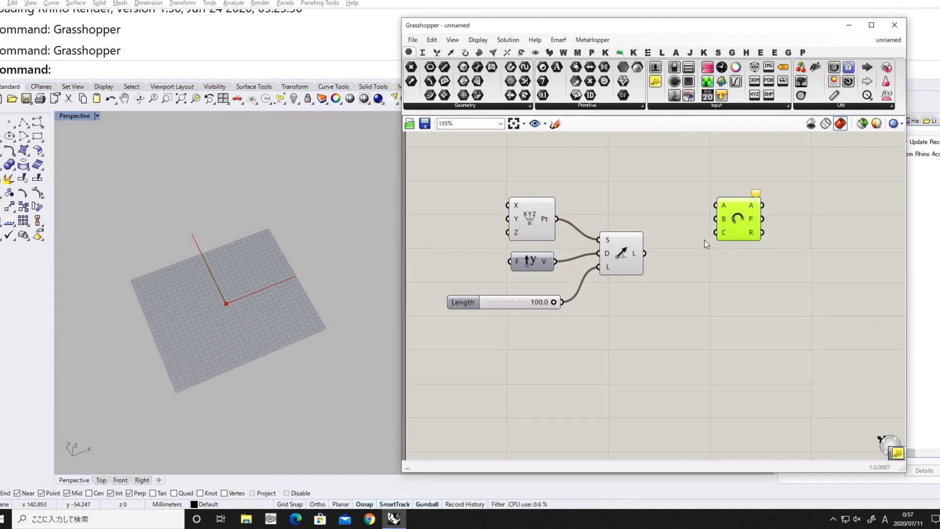
scroll(707, 245, "up", 1)
right_click_drag(715, 266, 668, 277)
left_click_drag(690, 249, 709, 250)
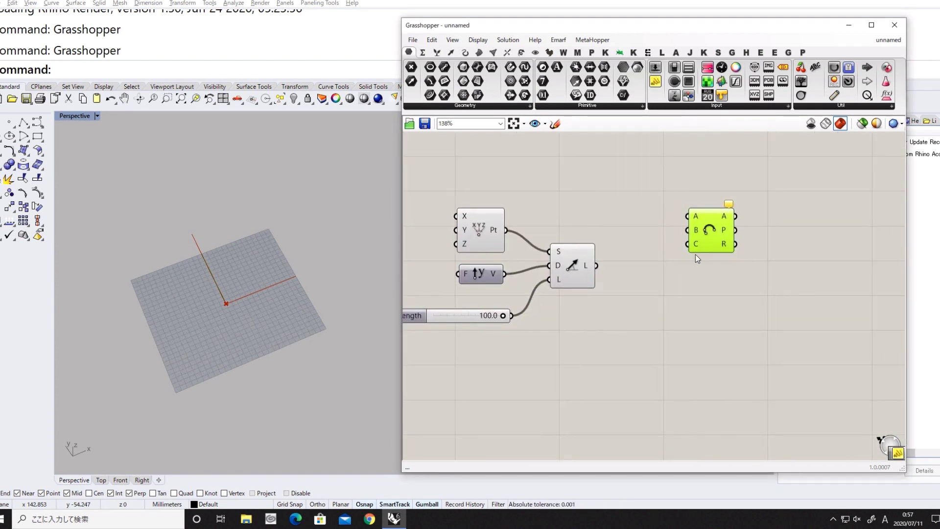
Step: Add a Divide Curve component and wire the Line SDL output into its curve input
double_click(633, 313)
type("divid")
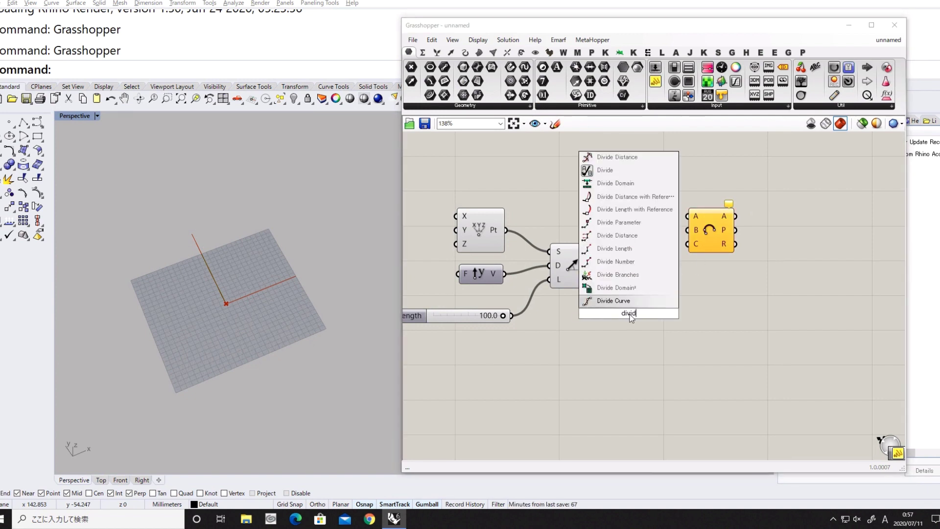
left_click(628, 300)
scroll(584, 245, "up", 1)
left_click_drag(597, 267, 658, 269)
Step: Add a panel containing 2 and wire it into Divide Curve's count input
double_click(610, 315)
type("panel")
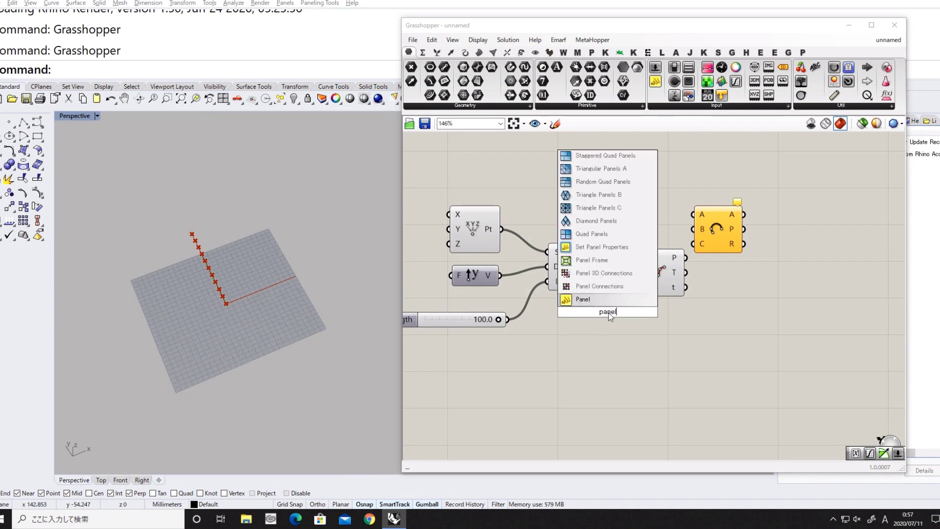
key("Return")
double_click(610, 315)
key("BackSpace")
type("2")
left_click_drag(663, 347, 654, 281)
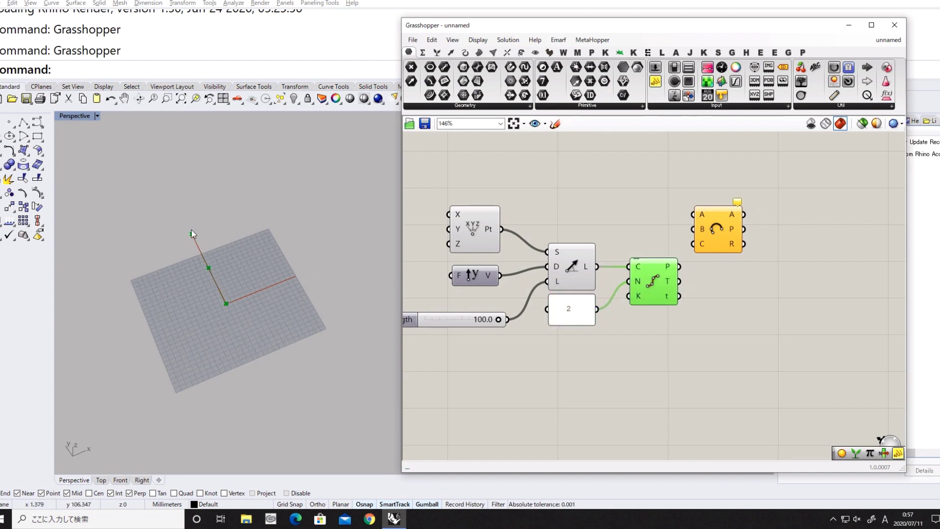
Step: Add an Explode Tree component between Divide Curve and Arc 3Pt, and wire the division points into its data input
left_click_drag(713, 229, 765, 228)
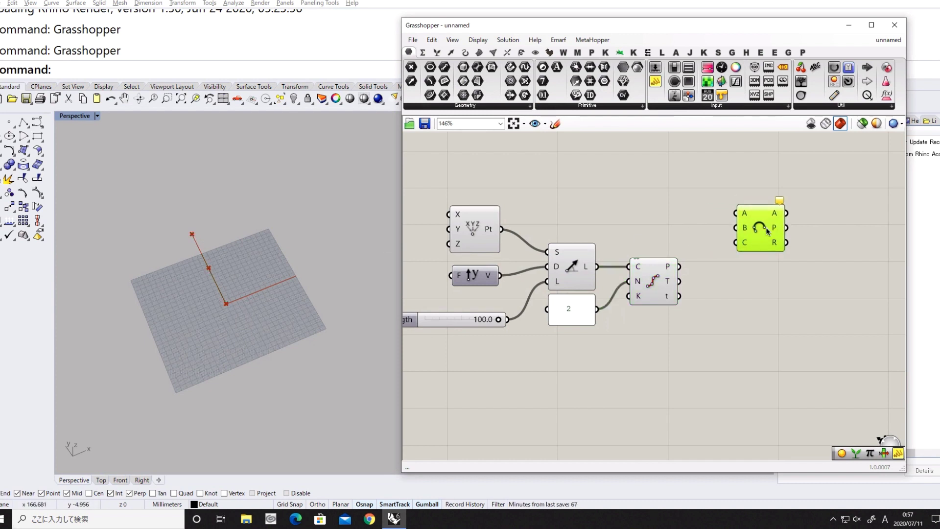
right_click_drag(743, 254, 634, 271)
left_click(623, 298)
double_click(623, 298)
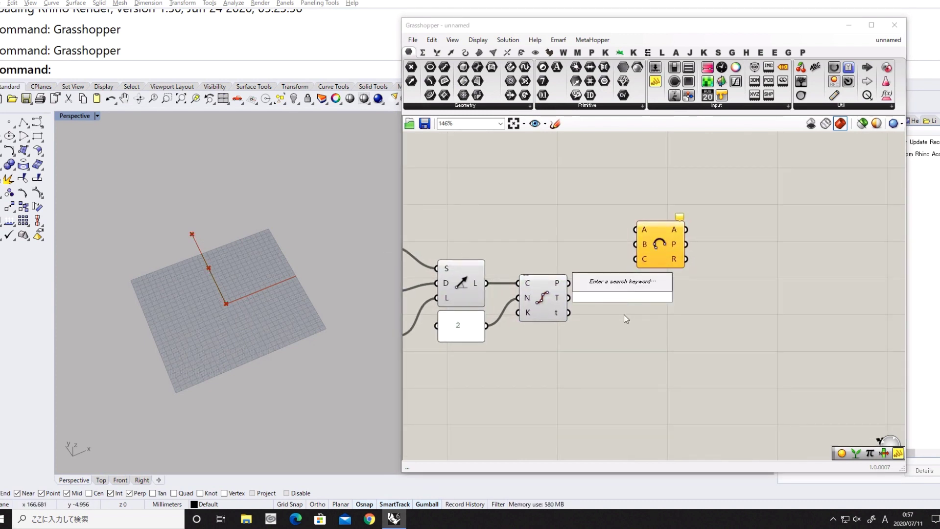
type("list")
key("BackSpace")
key("BackSpace")
key("BackSpace")
key("BackSpace")
type("explode")
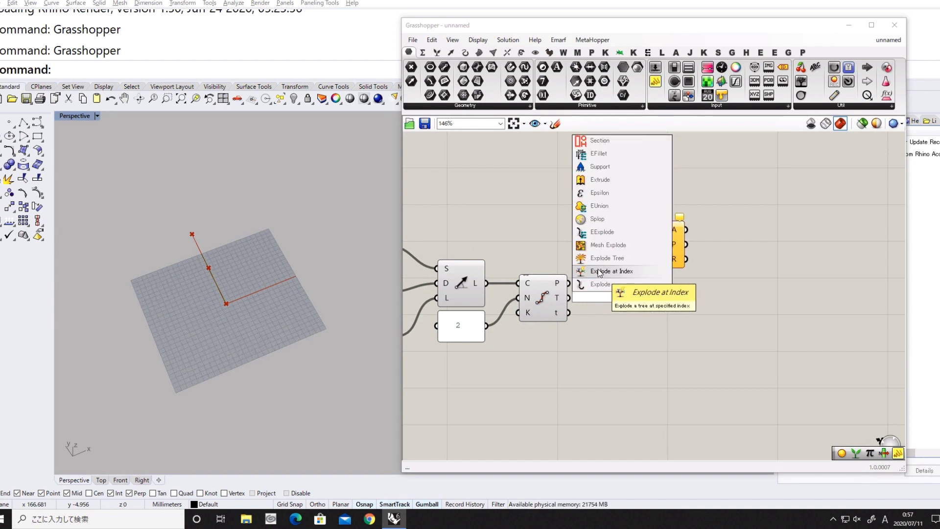
left_click(598, 272)
left_click_drag(569, 283, 599, 296)
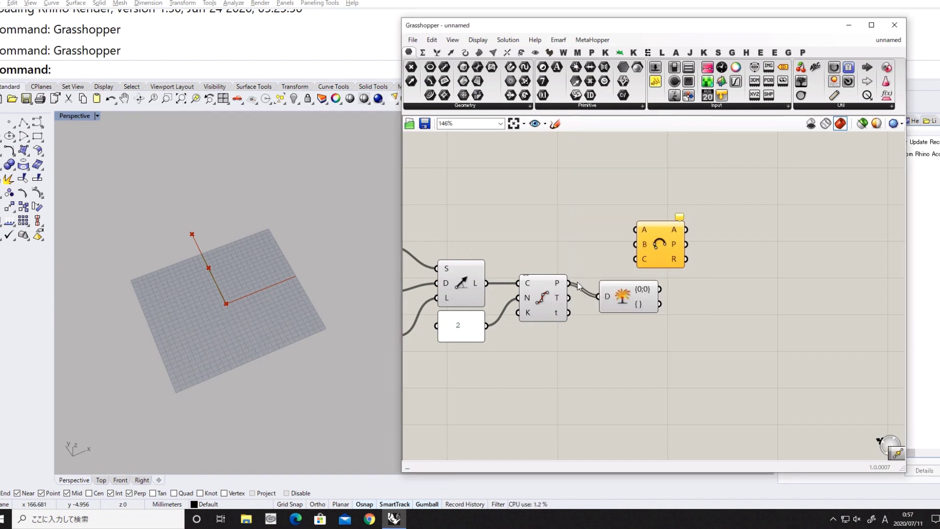
Step: Graft and simplify the points output of Divide Curve
left_click(638, 298)
right_click(558, 284)
left_click(583, 348)
right_click(563, 286)
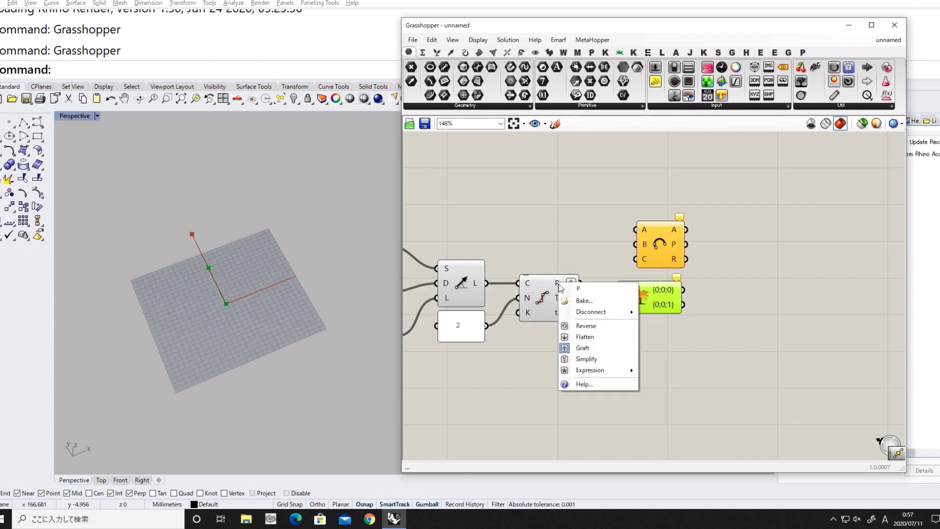
left_click(588, 359)
Step: Move Arc 3Pt clear and match the Explode Tree outputs to the incoming branches
left_click_drag(663, 252, 713, 246)
left_click(640, 291)
right_click(639, 291)
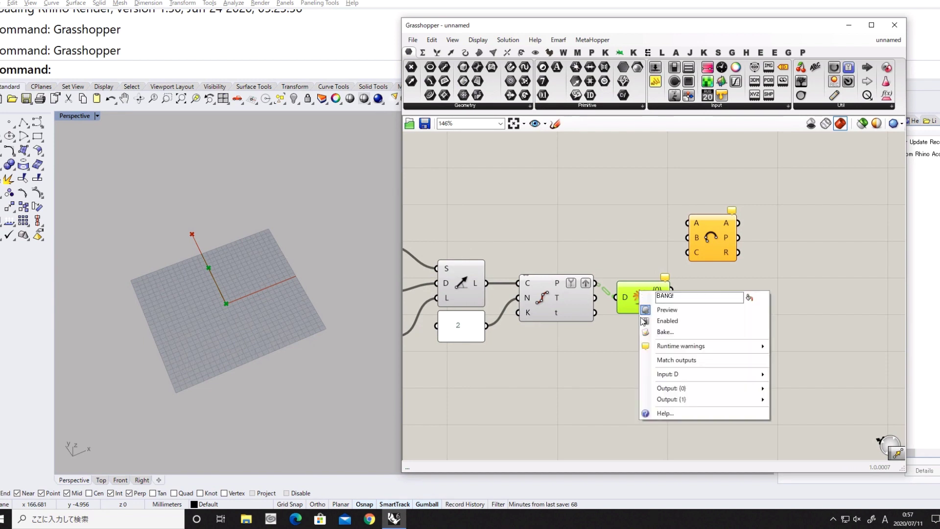
left_click(675, 364)
left_click(708, 243)
Step: Add a Move component between Explode Tree and Arc 3Pt, and wire the {1} branch into its geometry input
scroll(674, 278, "up", 2)
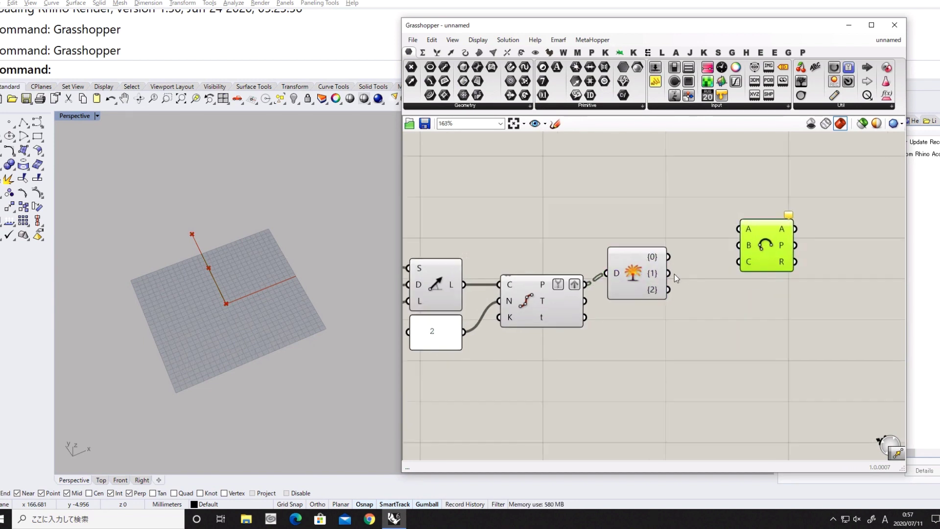
scroll(674, 275, "up", 2)
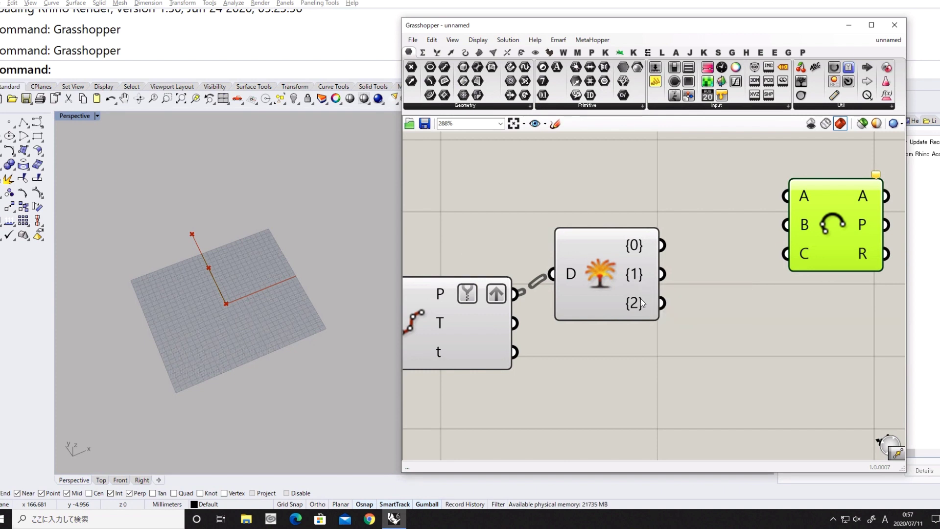
scroll(639, 304, "down", 1)
left_click(627, 297)
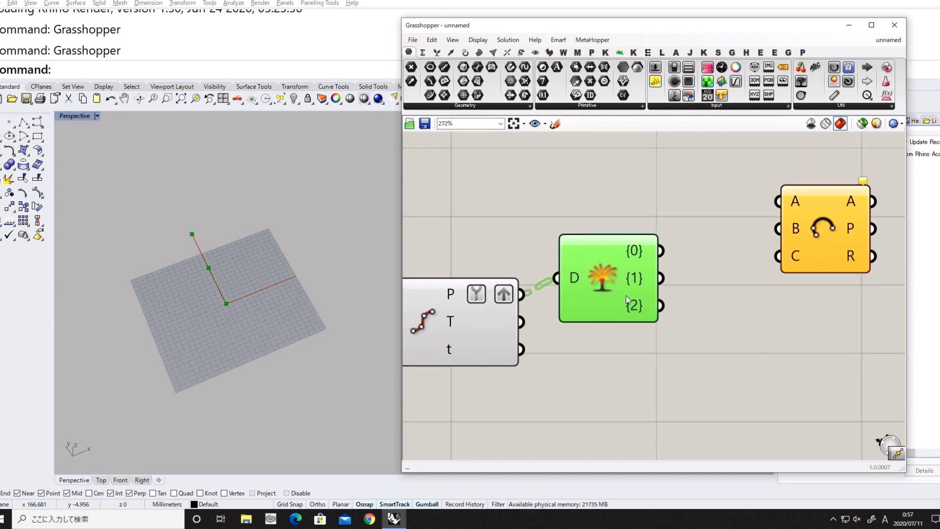
scroll(622, 294, "down", 4)
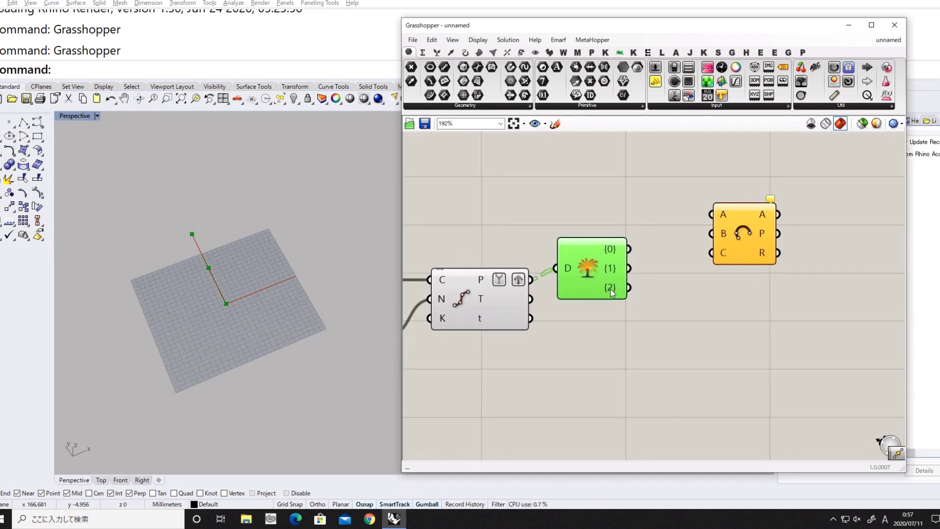
mouse_move(610, 288)
left_mouse_down()
mouse_move(604, 283)
mouse_move(607, 294)
left_mouse_up()
right_click_drag(607, 293, 552, 304)
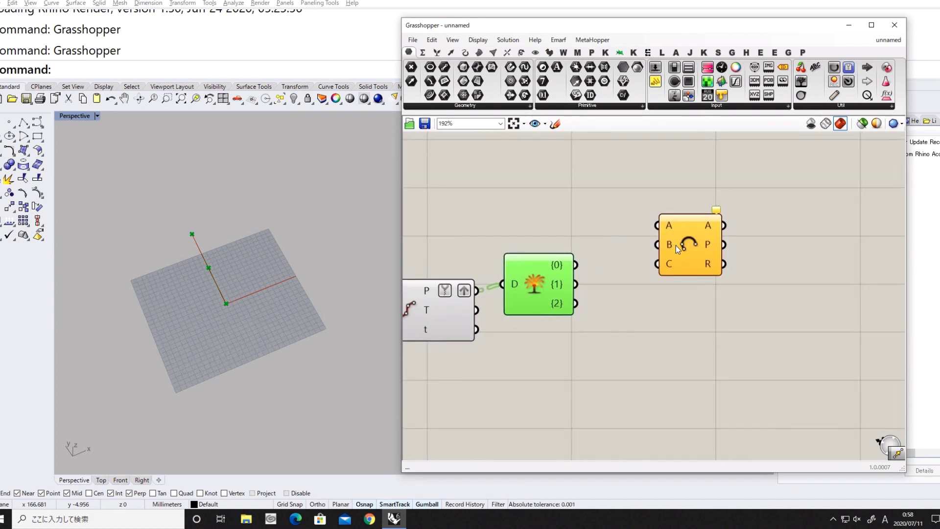
left_click_drag(676, 246, 792, 243)
right_click_drag(676, 278, 626, 258)
double_click(617, 222)
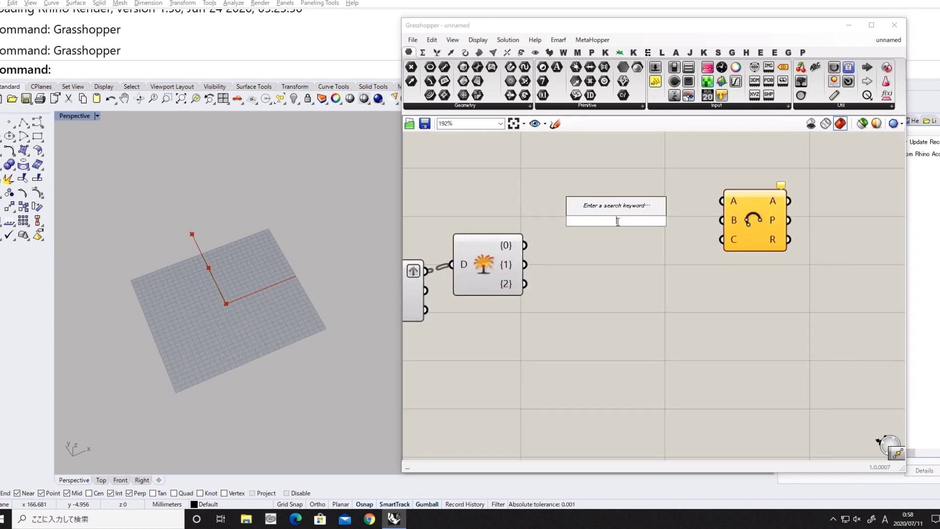
type("move")
left_click(617, 213)
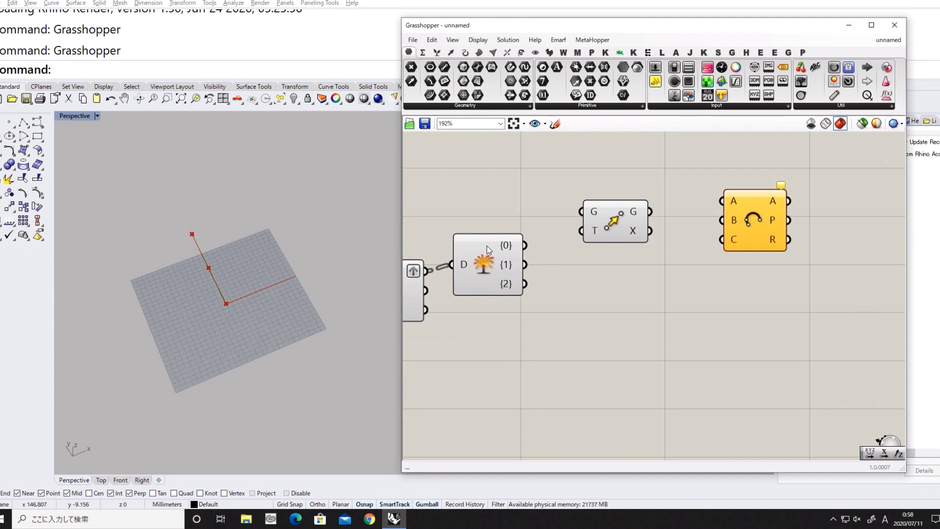
left_click_drag(525, 265, 647, 276)
Step: Add a Vector XYZ component and wire its vector output into the Move component's translation input
double_click(578, 323)
type("vector xyz")
left_click(573, 308)
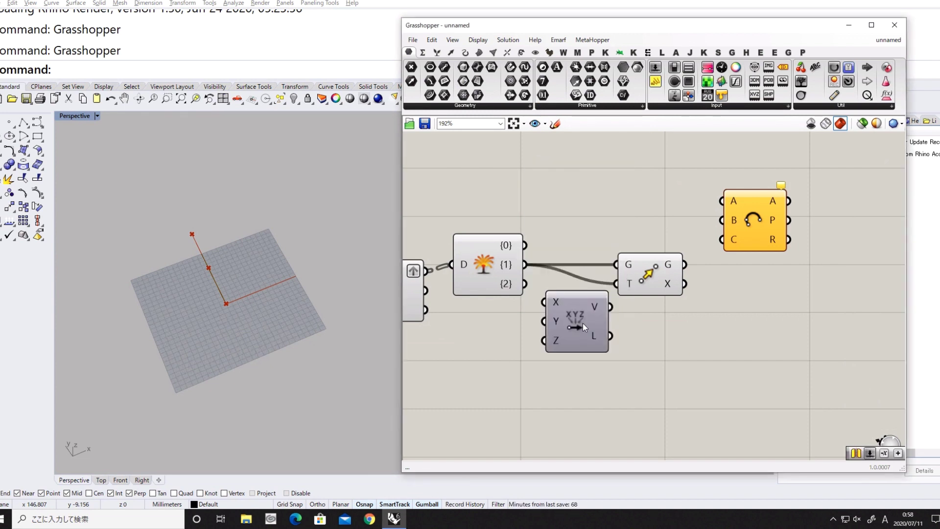
left_click_drag(584, 323, 616, 285)
right_click_drag(574, 339, 660, 301)
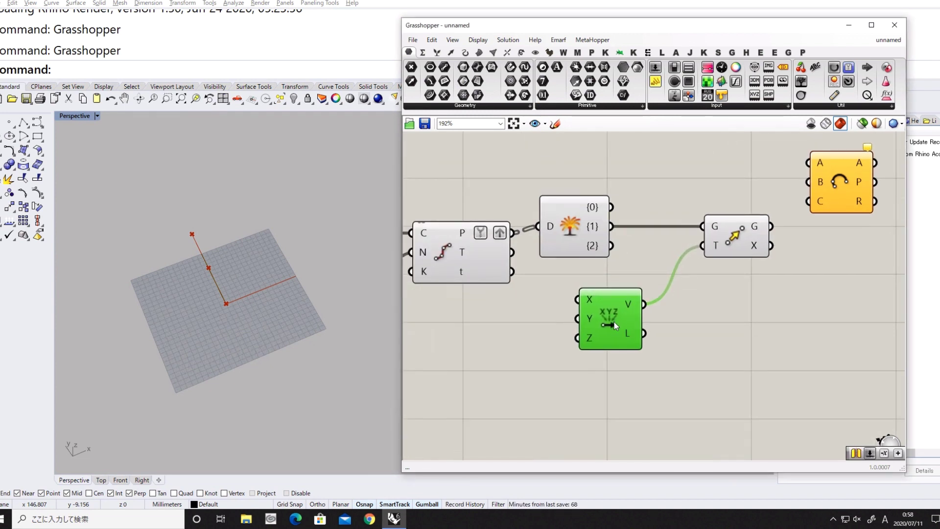
Step: Add a number slider set to 100.00 and wire it into the X input of Vector XYZ
right_click_drag(508, 343, 606, 352)
double_click(609, 347)
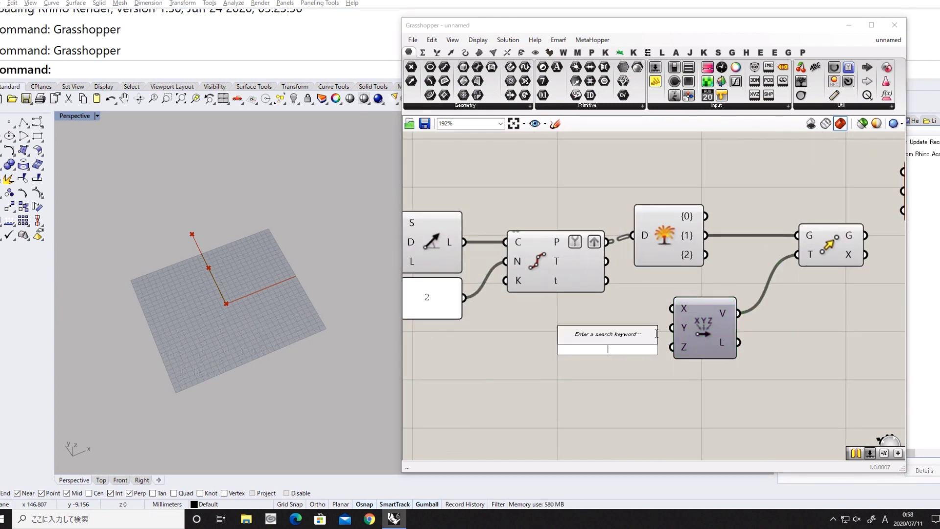
left_click(635, 386)
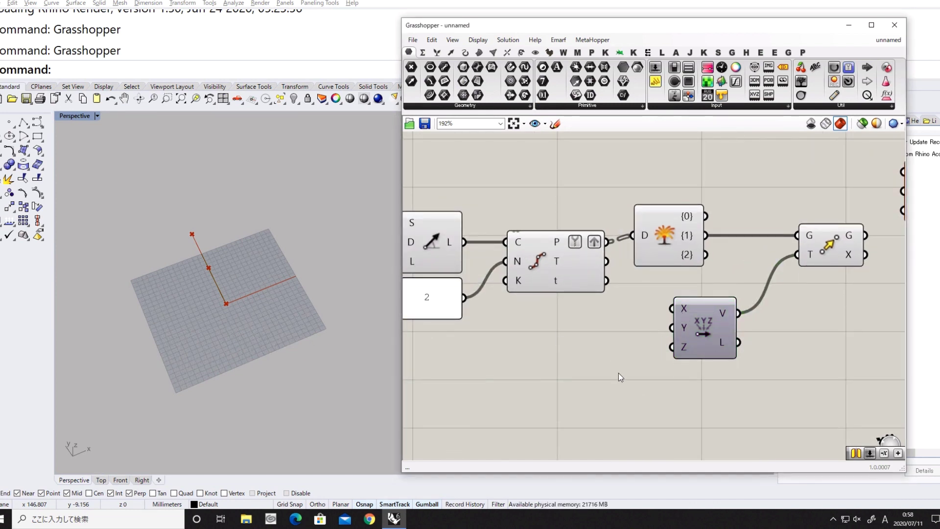
double_click(614, 366)
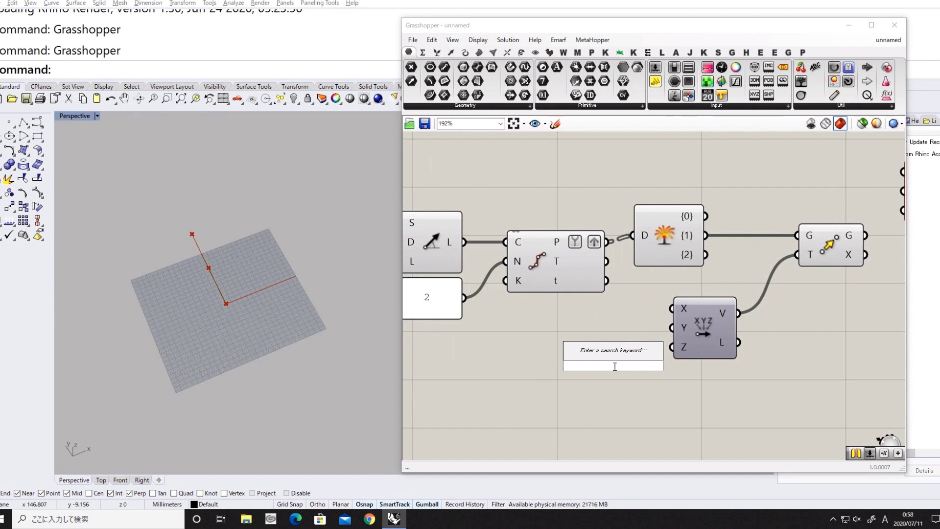
type("100.00")
key("Return")
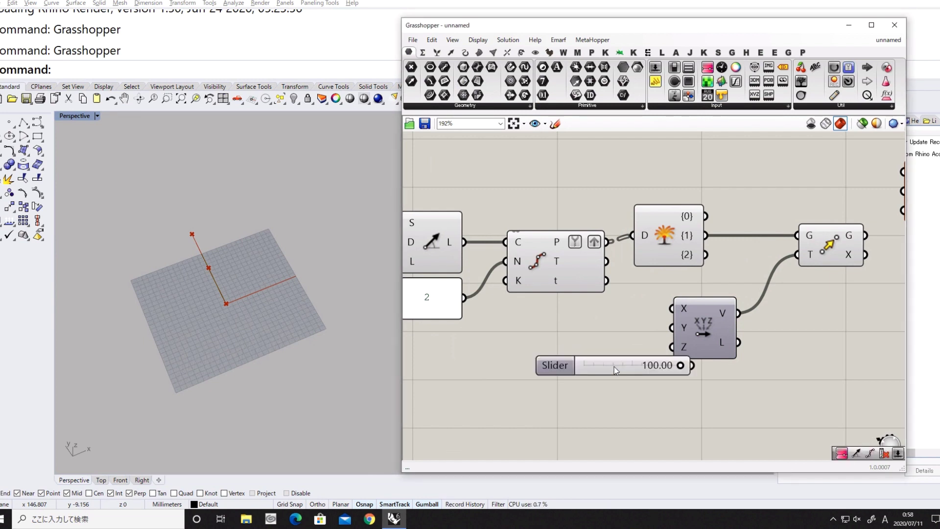
left_click_drag(619, 366, 667, 310)
Step: Duplicate the 100.00 slider and wire the copy into the Z input of Vector XYZ
key("ctrl+c")
key("ctrl+v")
left_click_drag(611, 409, 670, 347)
left_click_drag(619, 429, 550, 361)
left_click(618, 369)
Step: Wire Explode Tree {0}, the Move geometry output and Explode Tree {2} into the A, B and C inputs of Arc 3Pt
right_click_drag(649, 386, 571, 394)
right_click_drag(727, 302, 649, 329)
left_click_drag(692, 282, 665, 284)
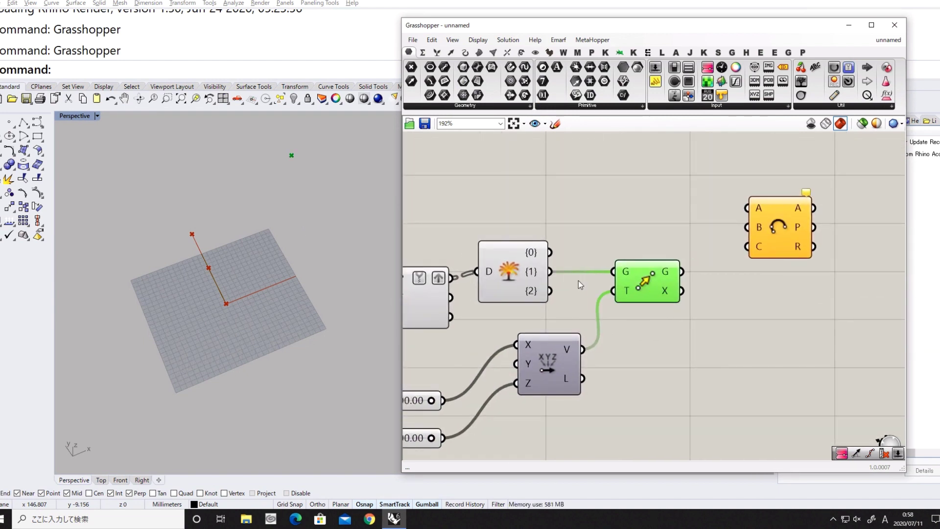
left_click_drag(549, 252, 748, 208)
left_click_drag(682, 271, 747, 227)
left_click_drag(770, 239, 774, 253)
left_click_drag(553, 296, 793, 303)
Step: Set the X component slider to about 22.96 and the Z component slider to about 18.40
right_click_drag(283, 354, 318, 314)
right_click_drag(416, 395, 543, 350)
scroll(543, 349, "up", 1)
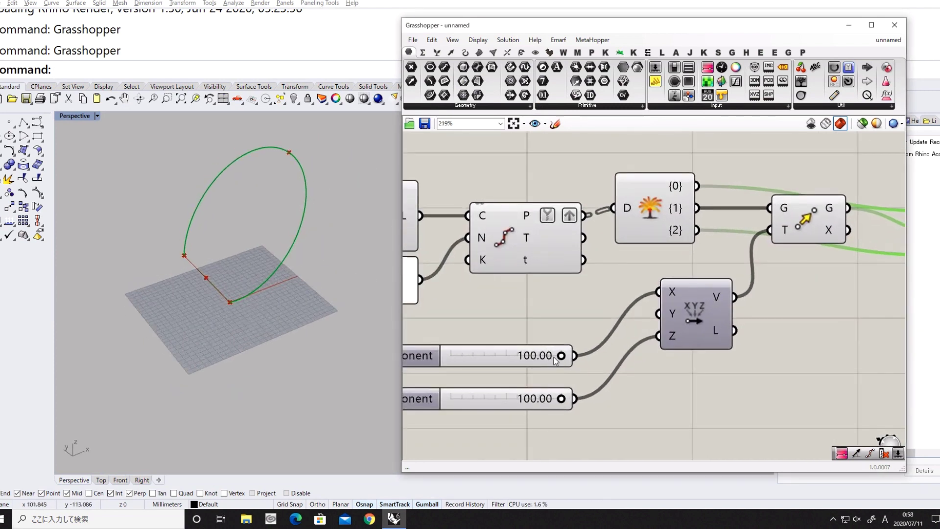
left_click_drag(559, 356, 480, 363)
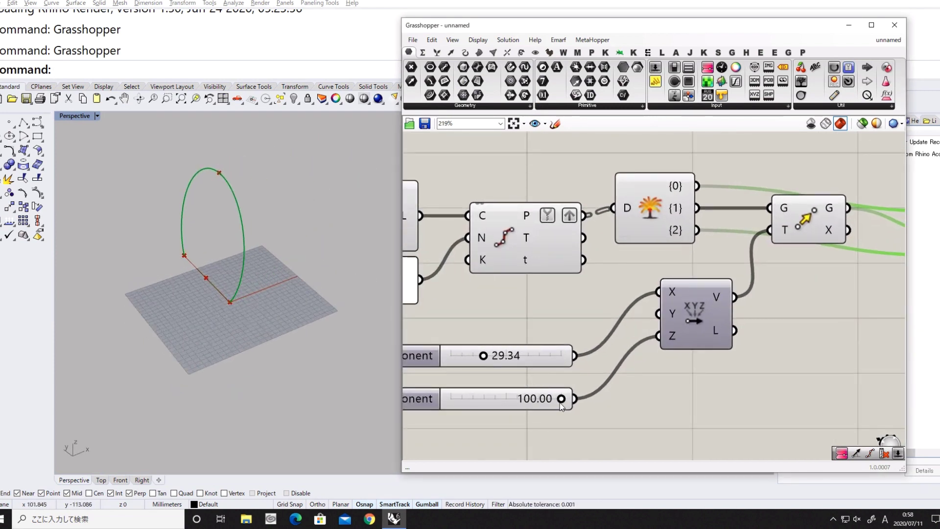
left_click_drag(561, 399, 471, 391)
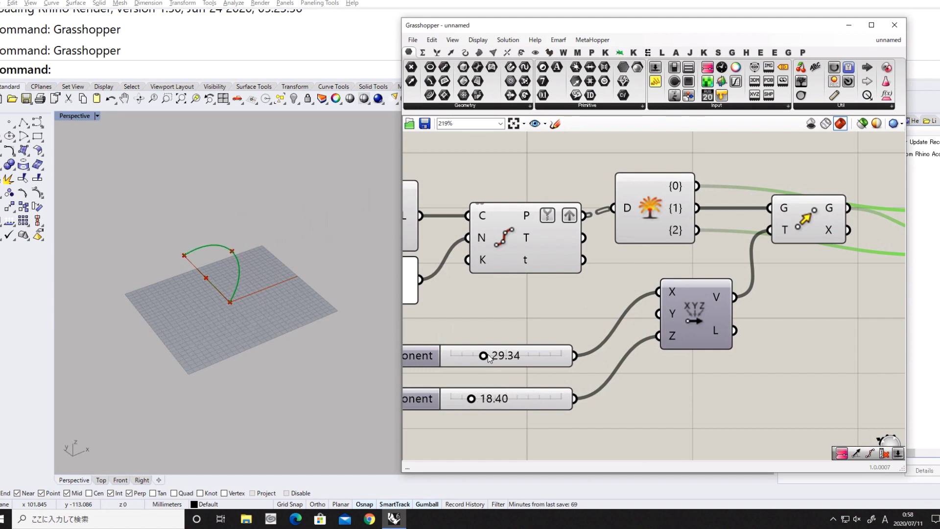
left_click_drag(488, 359, 481, 359)
right_click_drag(262, 289, 266, 307)
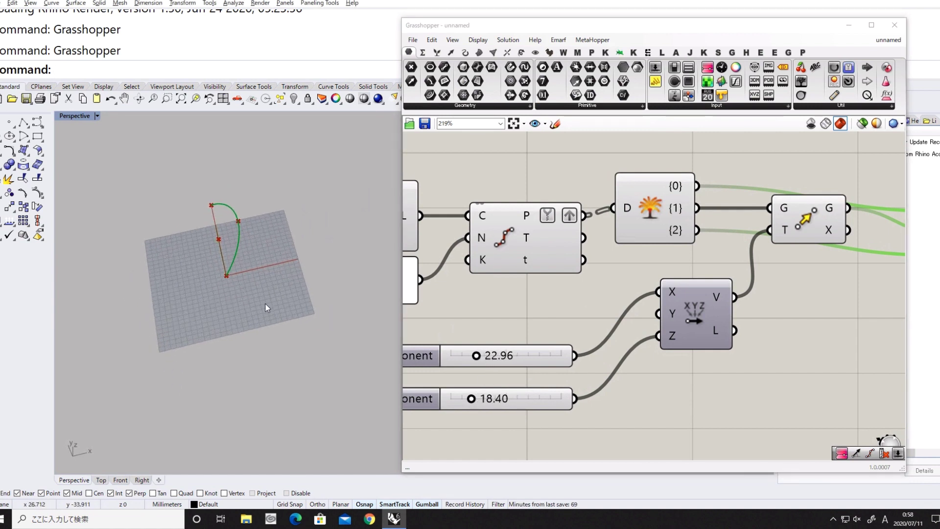
left_click(448, 304)
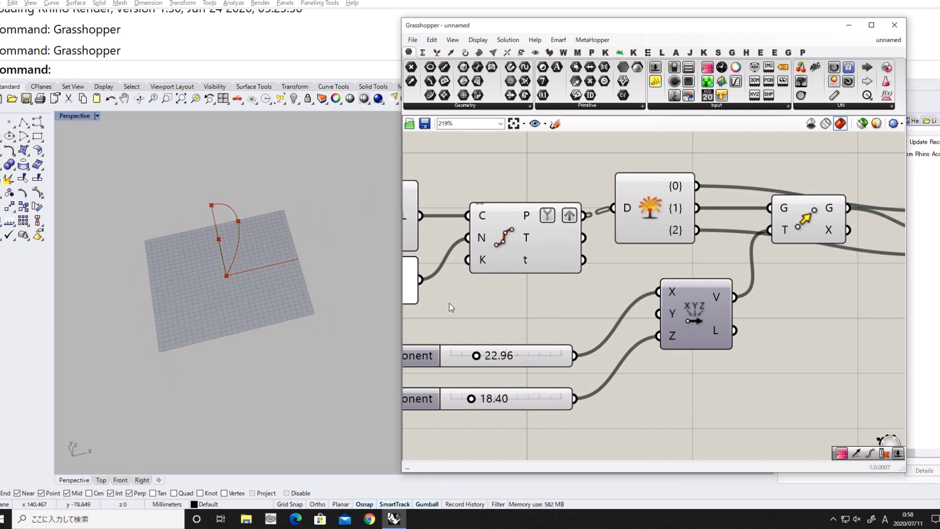
right_click_drag(278, 251, 272, 279)
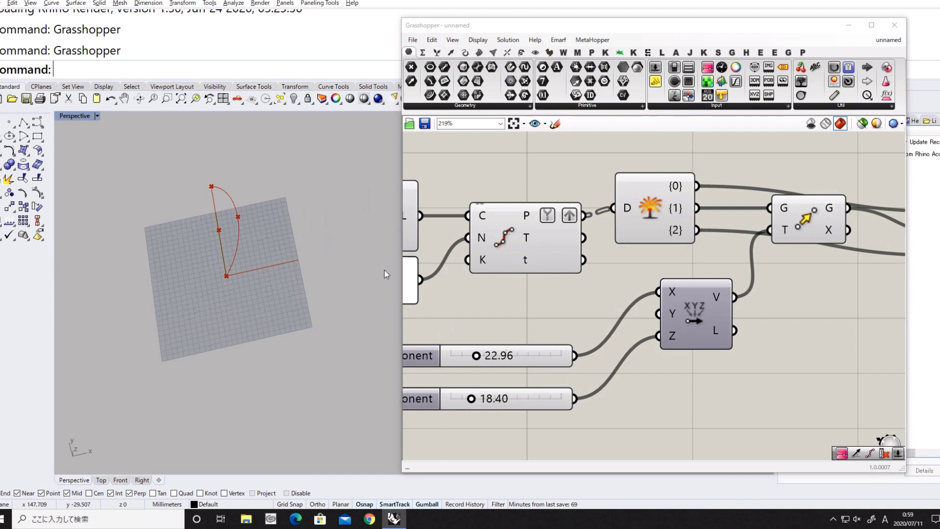
Step: Move the X and Z component sliders together lower on the canvas, beneath Vector XYZ
scroll(595, 287, "down", 5)
scroll(516, 312, "up", 3)
right_click_drag(618, 297, 642, 295)
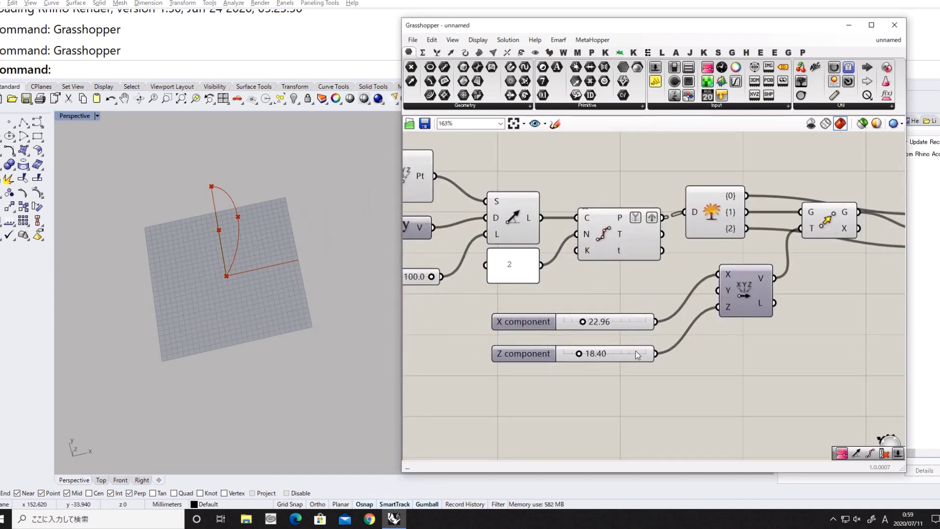
left_click_drag(664, 381, 653, 358)
right_click_drag(696, 275, 637, 275)
right_click_drag(688, 298, 735, 282)
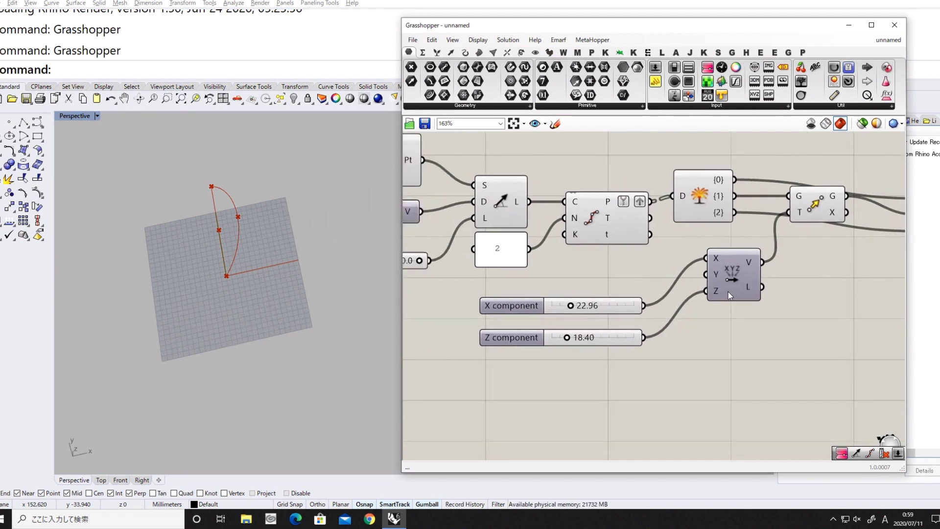
left_click_drag(656, 341, 617, 307)
left_click_drag(553, 306, 592, 337)
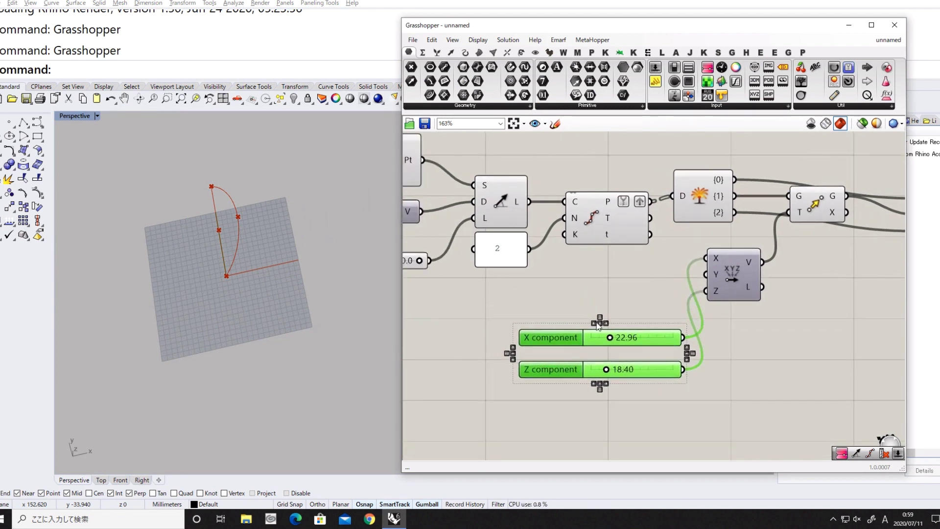
Step: Add a Scale component to the canvas below the division count panel
double_click(521, 305)
type("sca")
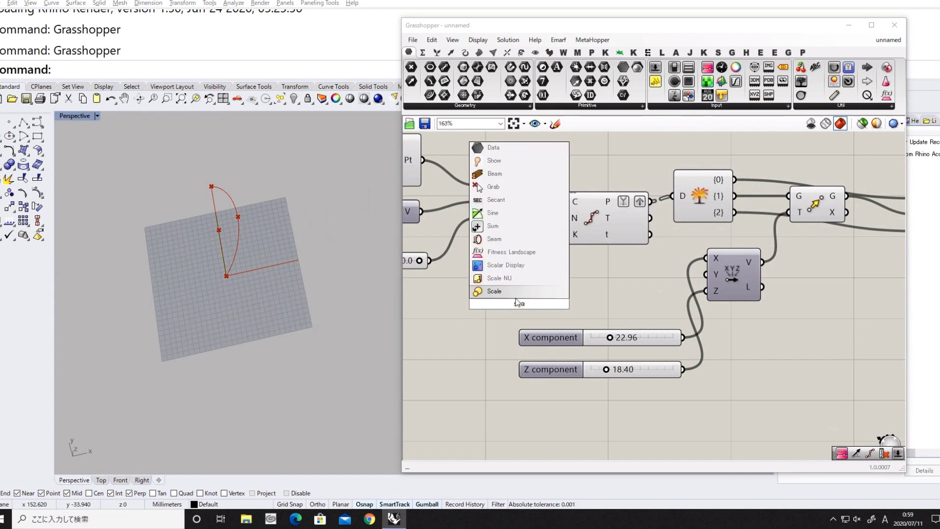
left_click(507, 294)
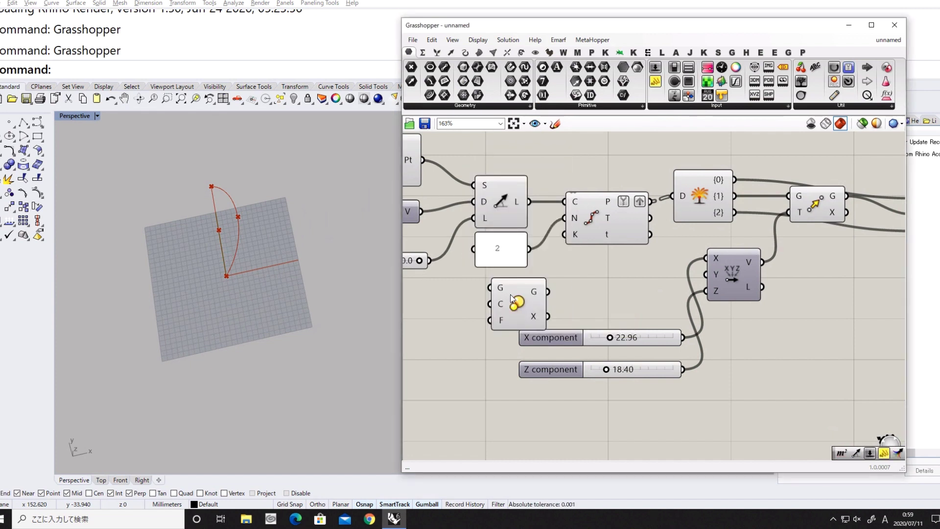
Step: Shift the components downstream of Divide Curve away from it, and place Scale in the cleared space beneath Divide Curve
scroll(577, 259, "down", 3)
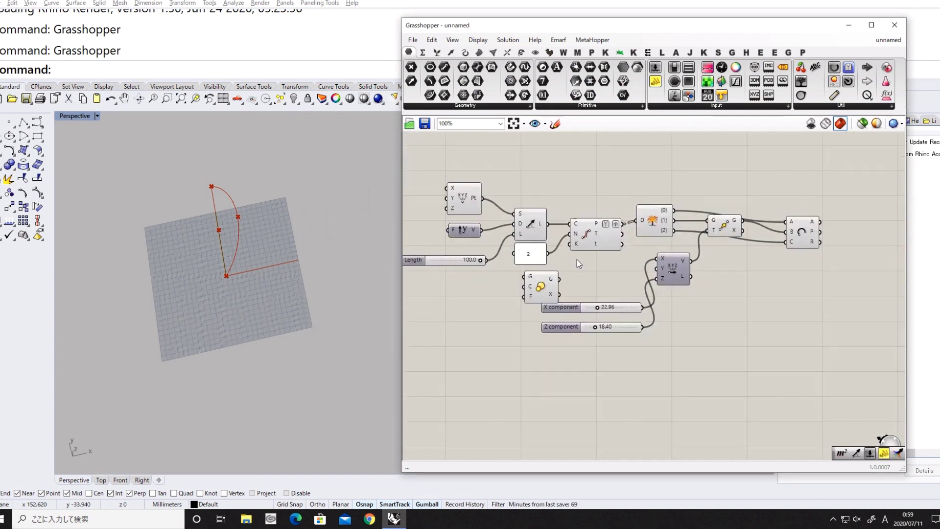
left_click_drag(537, 225, 538, 225)
left_click_drag(582, 230, 574, 224)
right_click_drag(640, 262, 618, 262)
left_click_drag(792, 351, 592, 201)
left_click_drag(661, 223, 734, 242)
left_click(583, 272)
scroll(548, 274, "up", 4)
left_click_drag(502, 292, 595, 289)
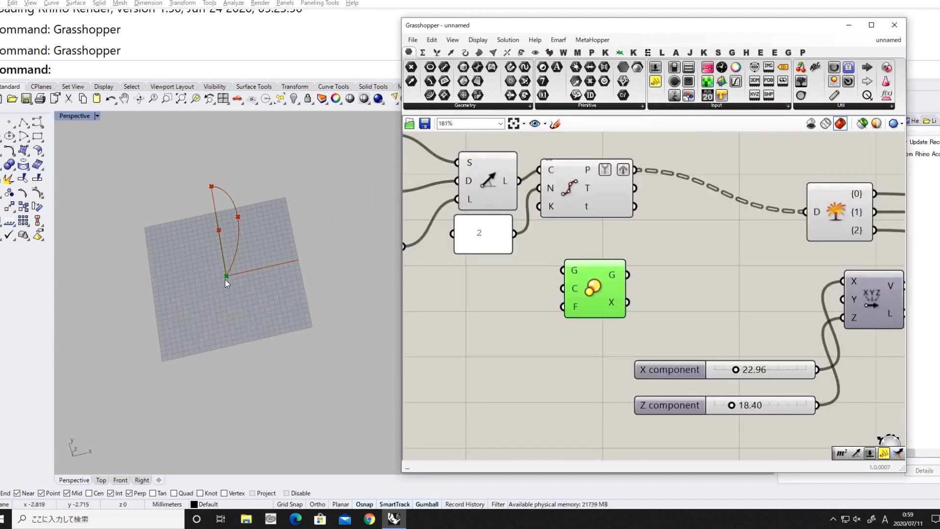
Step: Wire the Construct Point output into Scale's center input and the Divide Curve points into its geometry input
right_click_drag(480, 278, 590, 280)
scroll(590, 280, "down", 1)
right_click_drag(480, 156, 481, 203)
left_click(486, 197)
left_click_drag(491, 190, 674, 336)
left_click_drag(685, 329, 732, 340)
right_click_drag(749, 342, 712, 343)
left_click_drag(712, 343, 716, 334)
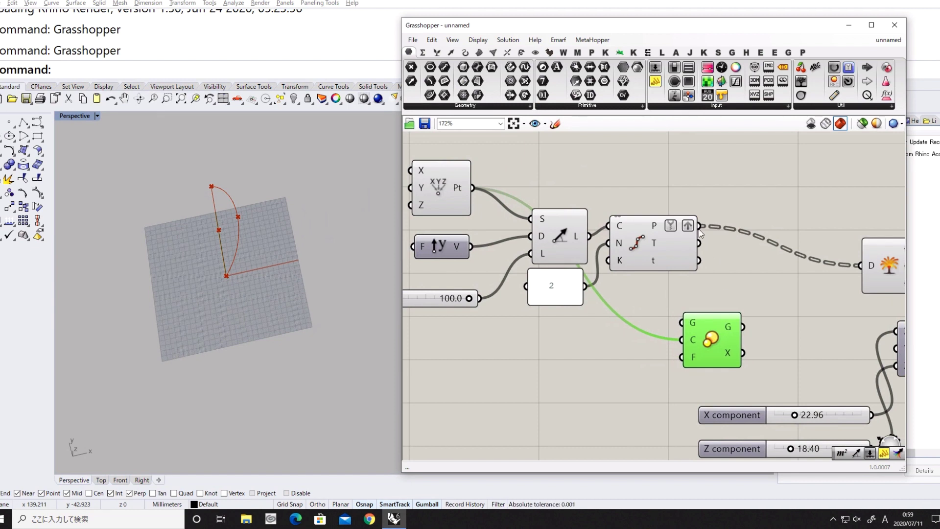
left_click_drag(699, 227, 725, 324)
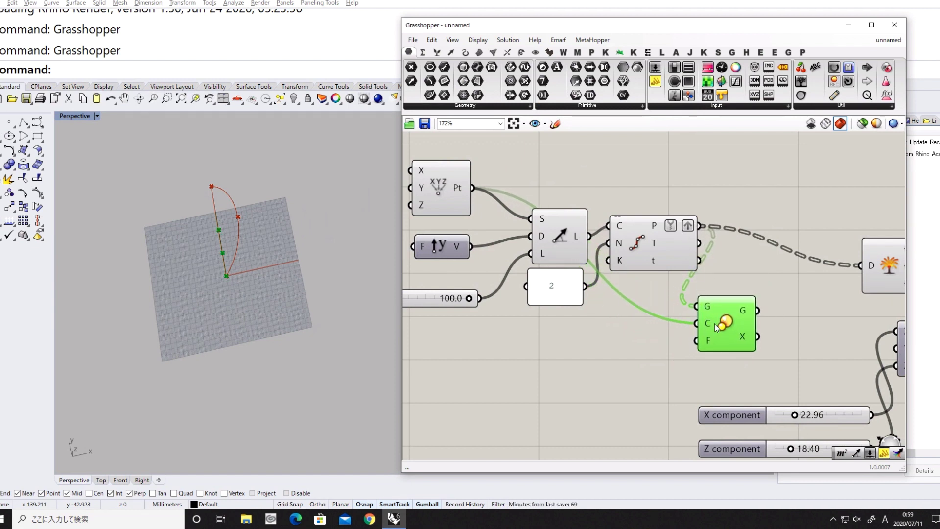
Step: Add a 1.00 number slider, wire it into Scale's factor input and lower it below 1
double_click(633, 380)
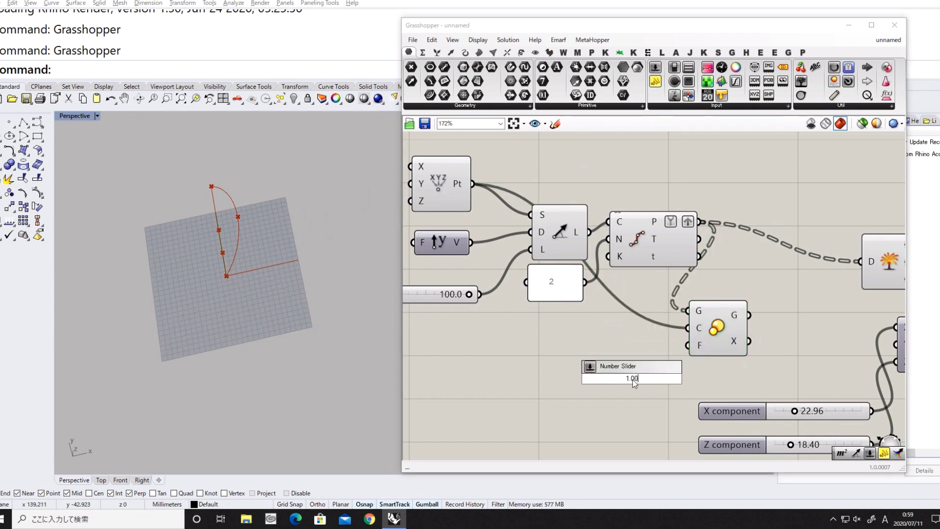
type("1.00")
key("Return")
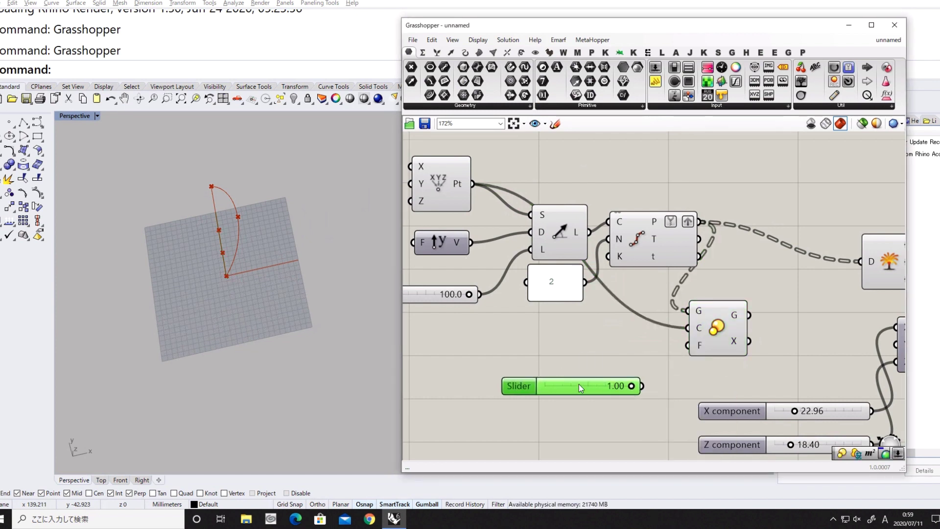
scroll(581, 386, "up", 1)
left_click_drag(645, 386, 692, 342)
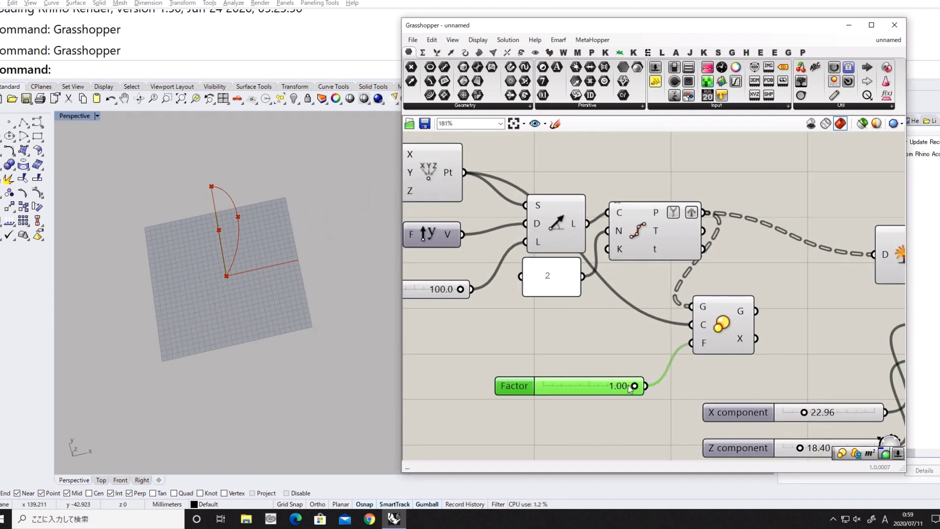
mouse_move(630, 388)
left_mouse_down()
mouse_move(600, 388)
mouse_move(641, 388)
mouse_move(608, 387)
mouse_move(626, 386)
left_mouse_up()
Step: Rearrange the arc components higher and the X and Z component sliders lower to free space between them
scroll(666, 375, "down", 1)
right_click_drag(710, 358, 601, 357)
right_click_drag(724, 405, 646, 367)
right_click_drag(710, 373, 613, 370)
scroll(613, 370, "down", 11)
scroll(629, 316, "up", 2)
left_click_drag(778, 396, 748, 355)
left_click_drag(803, 357, 609, 268)
left_click_drag(608, 274, 609, 225)
left_click(623, 366)
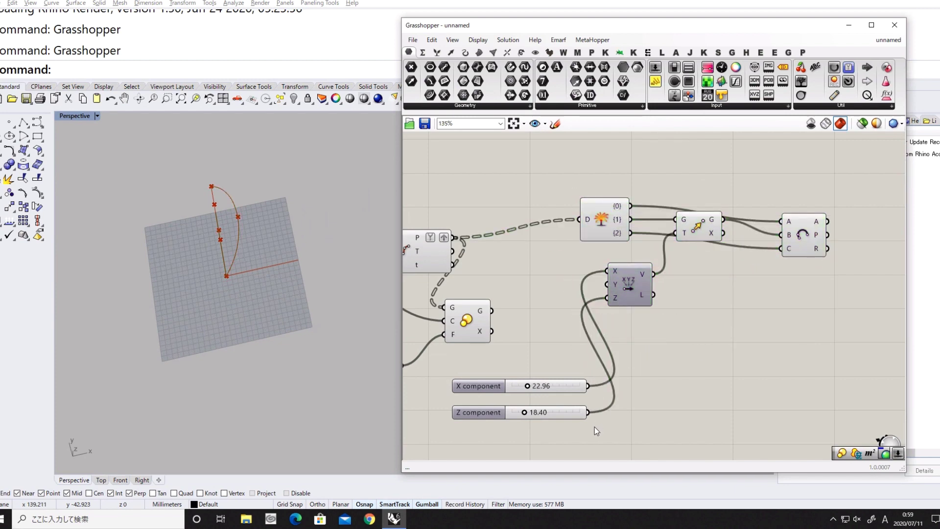
left_click_drag(594, 430, 508, 400)
scroll(568, 323, "down", 1)
scroll(574, 327, "down", 6)
left_click(557, 342)
Step: Duplicate Explode Tree below the original and wire the Scale geometry output into the copy's data input
scroll(591, 265, "up", 2)
left_click_drag(591, 267, 601, 371)
scroll(573, 348, "up", 3)
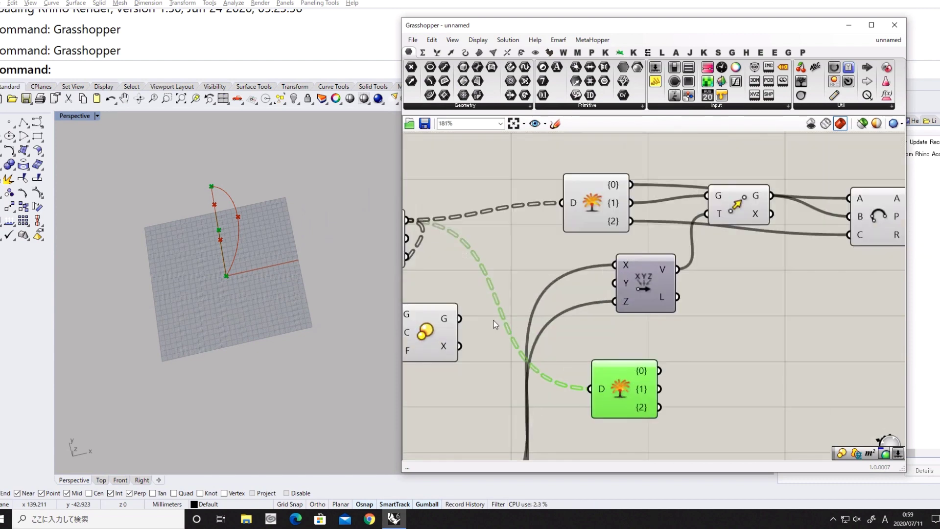
left_click_drag(460, 318, 589, 389)
left_click_drag(627, 386, 597, 387)
right_click_drag(598, 386, 577, 364)
left_click_drag(707, 189, 709, 211)
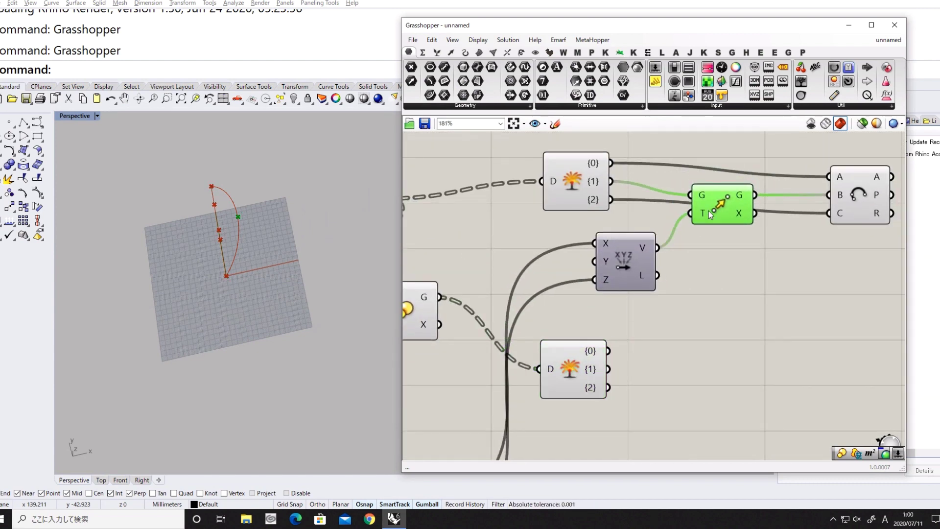
Step: Duplicate Vector XYZ with its slider connections and place the copy below the second Explode Tree
left_click(271, 262)
right_click_drag(271, 262, 210, 308)
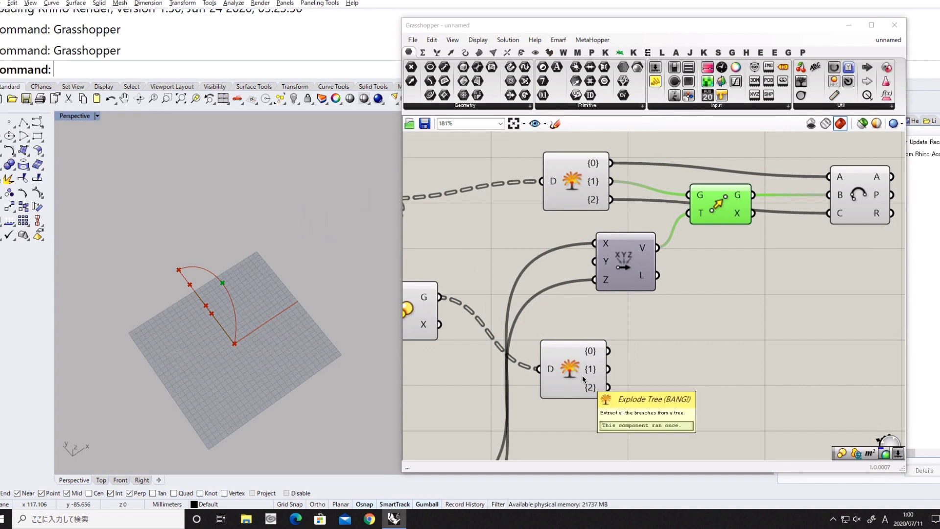
left_click(669, 353)
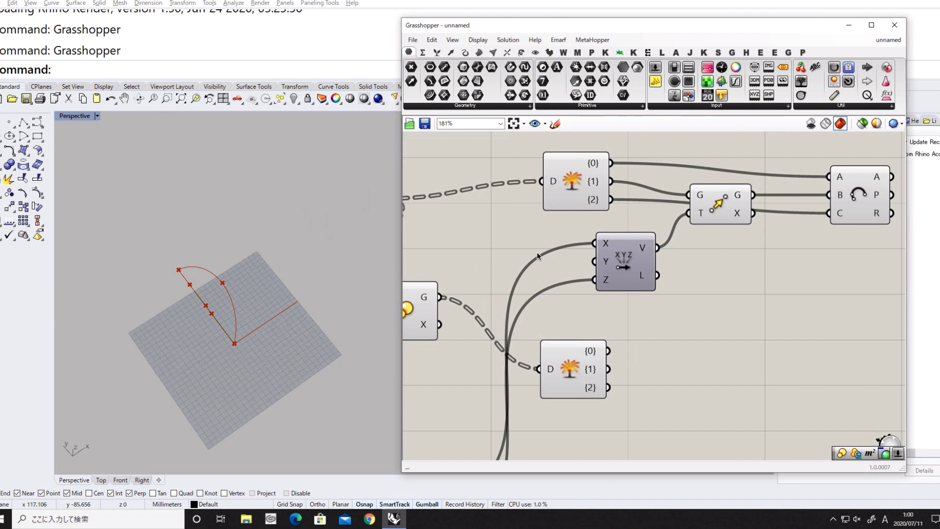
right_click_drag(634, 273, 637, 249)
left_click_drag(636, 248, 579, 439)
key("ctrl+c")
key("ctrl+v")
right_click_drag(622, 342, 632, 265)
right_click_drag(695, 170, 673, 248)
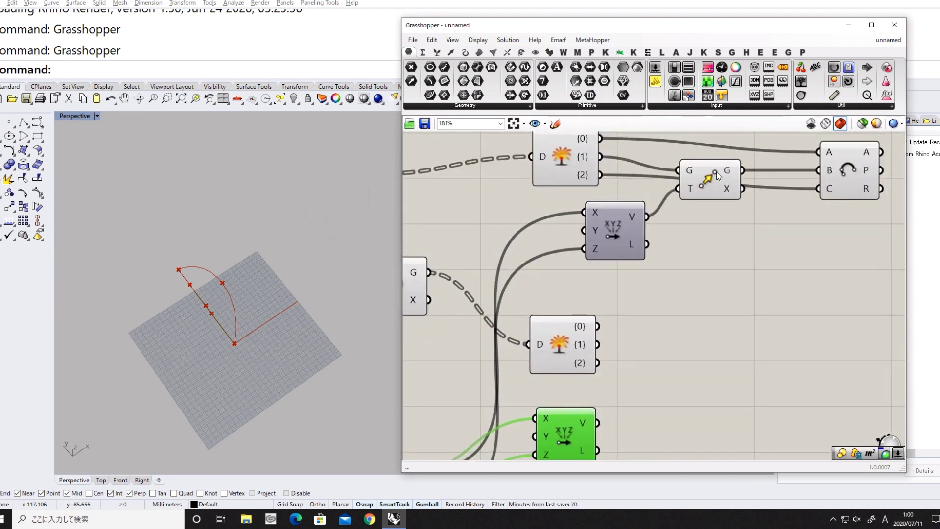
Step: Duplicate the Move component, wiring the second Explode Tree's {1} branch into its geometry and the copied vector into its translation
left_click_drag(716, 178, 721, 305, "alt")
left_click_drag(597, 344, 684, 296)
left_click_drag(709, 320, 718, 392)
right_click_drag(620, 426, 624, 337)
left_click_drag(602, 333, 701, 312)
Step: Disconnect the slider from the Z input of the second Vector XYZ
right_click_drag(636, 354, 768, 313)
right_click(681, 331)
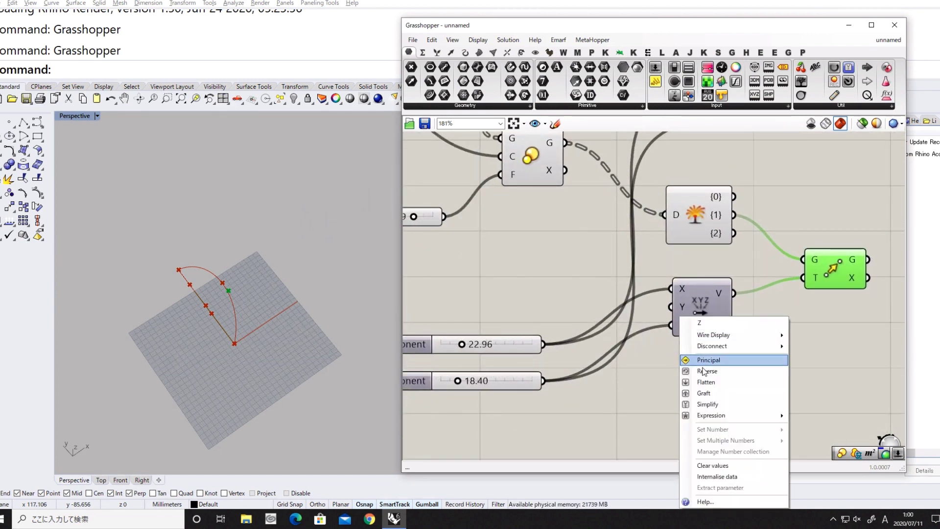
mouse_move(734, 345)
left_click(802, 347)
right_click_drag(799, 339, 759, 361)
scroll(737, 352, "down", 1)
Step: Duplicate Arc 3Pt and wire the second Explode Tree's {0}, the second Move's geometry and {2} into A, B and C
right_click_drag(773, 288, 673, 343)
right_click_drag(749, 229, 700, 283)
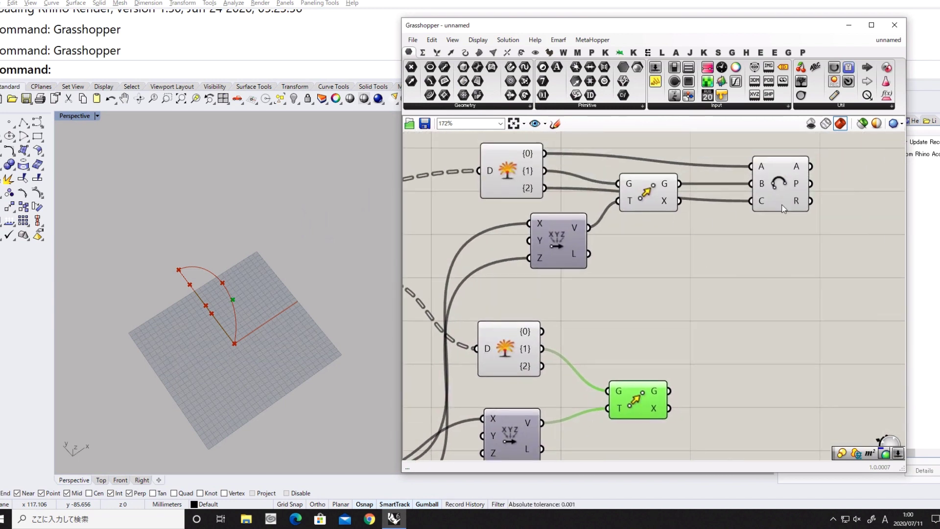
left_click(784, 188)
left_click_drag(785, 187, 785, 384, "alt")
left_click_drag(542, 332, 752, 363)
left_click_drag(669, 391, 752, 381)
left_click_drag(542, 368, 752, 397)
left_click_drag(781, 388, 773, 389)
Step: Turn off the preview of the components feeding the two Arc 3Pt components, and realign the upper Arc 3Pt with its Explode Tree
right_click_drag(313, 384, 257, 350)
scroll(254, 249, "up", 7)
right_click_drag(249, 238, 249, 304, "shift")
scroll(251, 277, "down", 5)
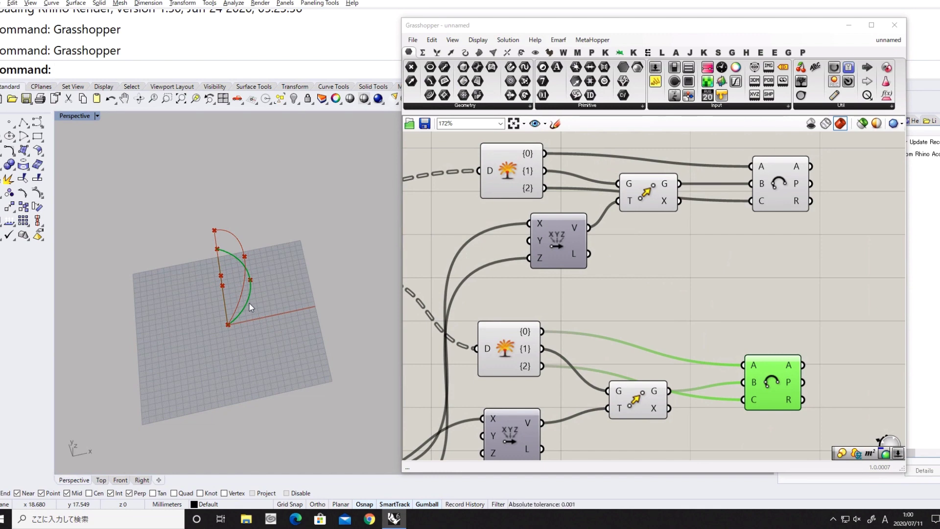
scroll(584, 319, "down", 3)
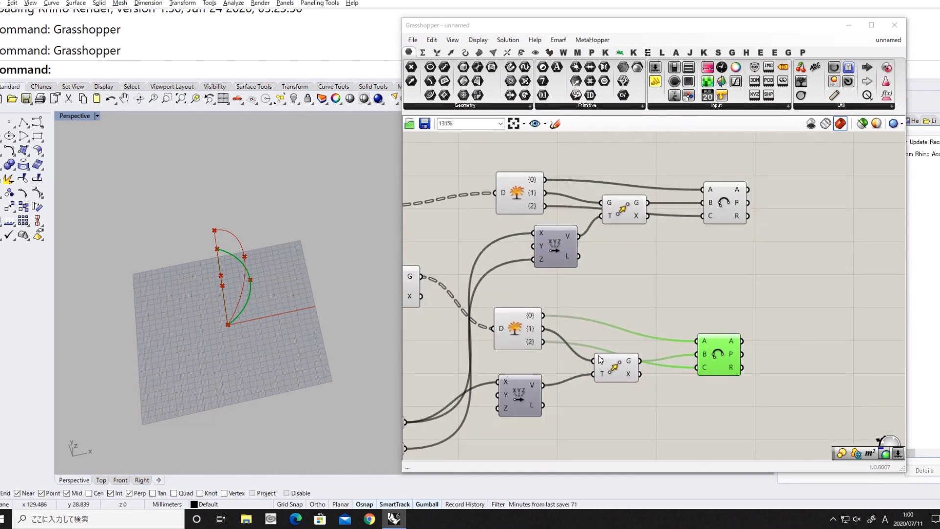
left_click_drag(626, 408, 421, 217)
middle_click(494, 307)
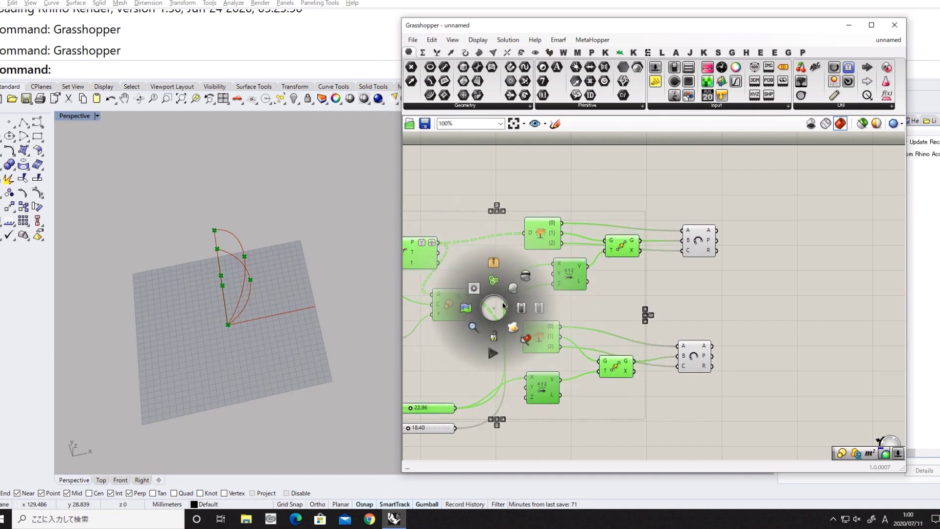
left_click(525, 276)
left_click(687, 240)
left_click_drag(688, 239, 700, 232)
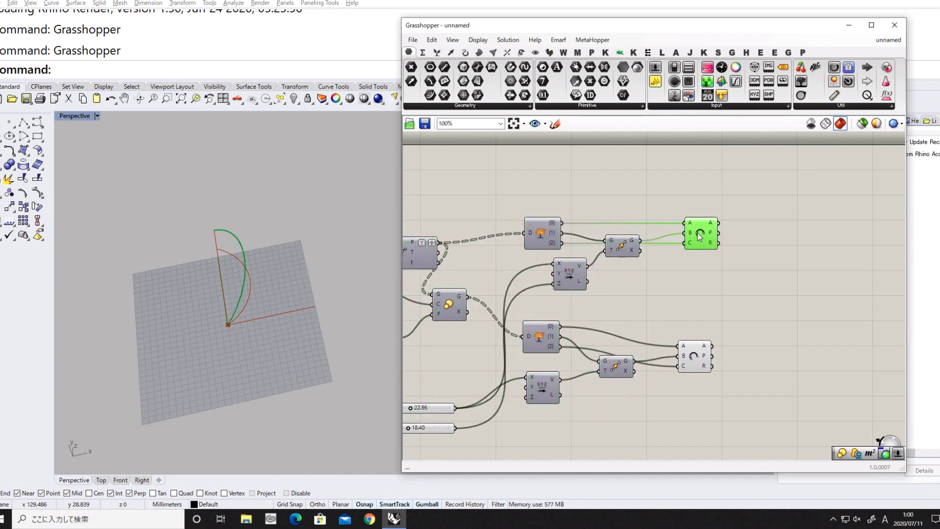
Step: Shift the two Arc 3Pt components closer to their Explode Tree and Move components
left_click(695, 357)
left_click_drag(695, 357, 698, 353)
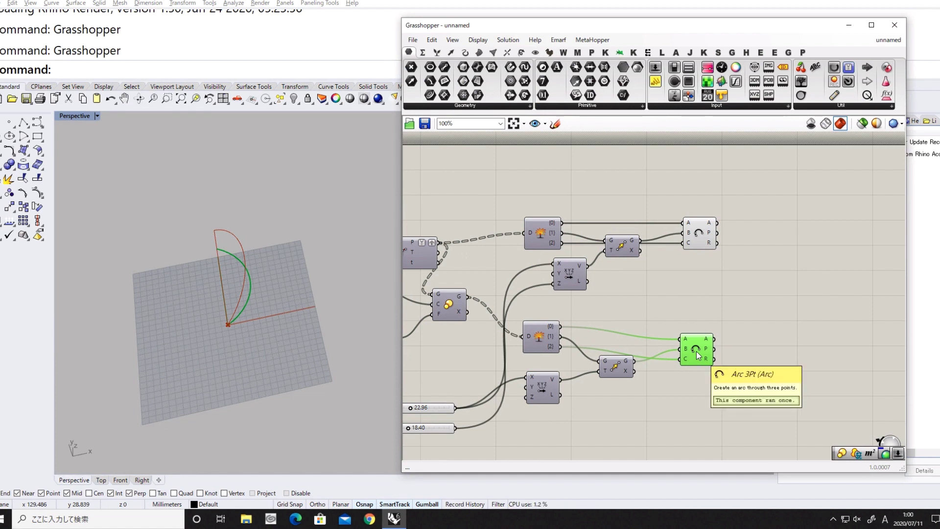
left_click_drag(699, 236, 691, 231)
left_click_drag(700, 350, 689, 343)
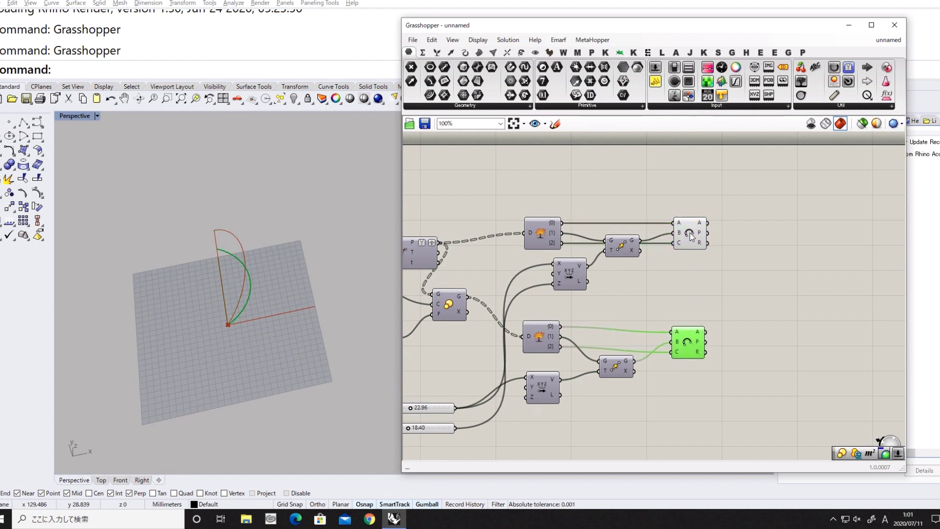
left_click_drag(692, 235, 682, 234)
mouse_move(692, 338)
left_mouse_down()
mouse_move(686, 349)
mouse_move(683, 336)
left_mouse_up()
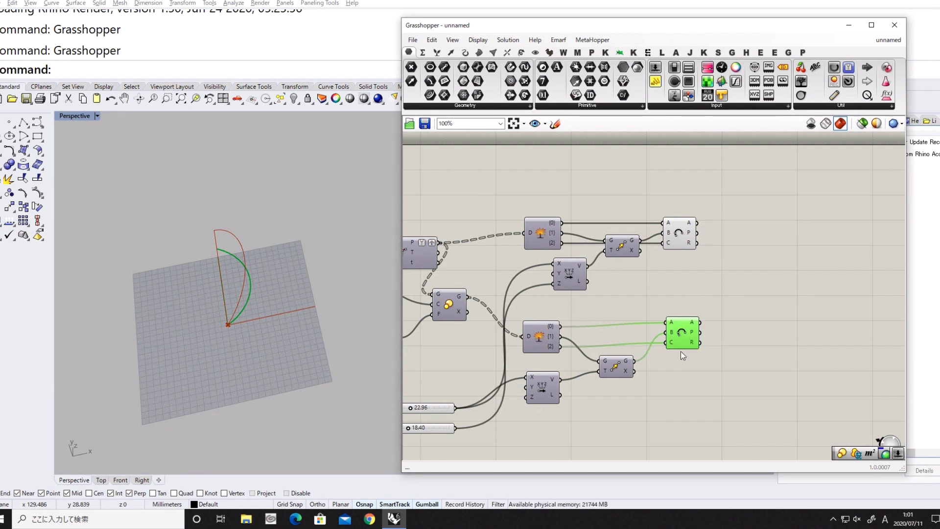
Step: Add a Range component in the empty area below the second Vector XYZ
right_click_drag(669, 384, 705, 306)
right_click_drag(596, 375, 680, 342)
double_click(744, 343)
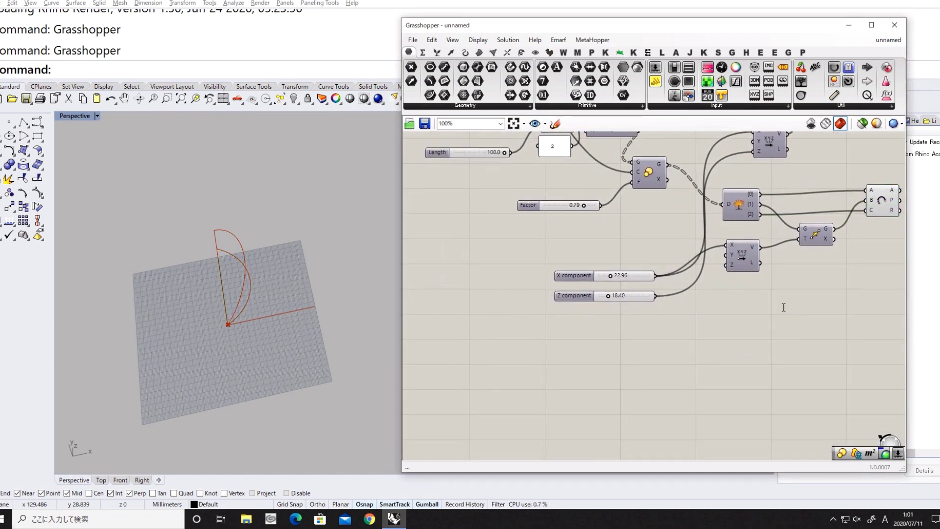
scroll(702, 308, "up", 5)
left_click(728, 222)
scroll(713, 249, "down", 7)
right_click_drag(621, 357, 655, 337)
double_click(655, 337)
type("range")
left_click(653, 327)
scroll(655, 338, "up", 3)
scroll(652, 334, "up", 3)
left_click_drag(652, 334, 676, 334)
Step: Add a Pi component beside Range and wire its output into Range's domain input D
double_click(592, 347)
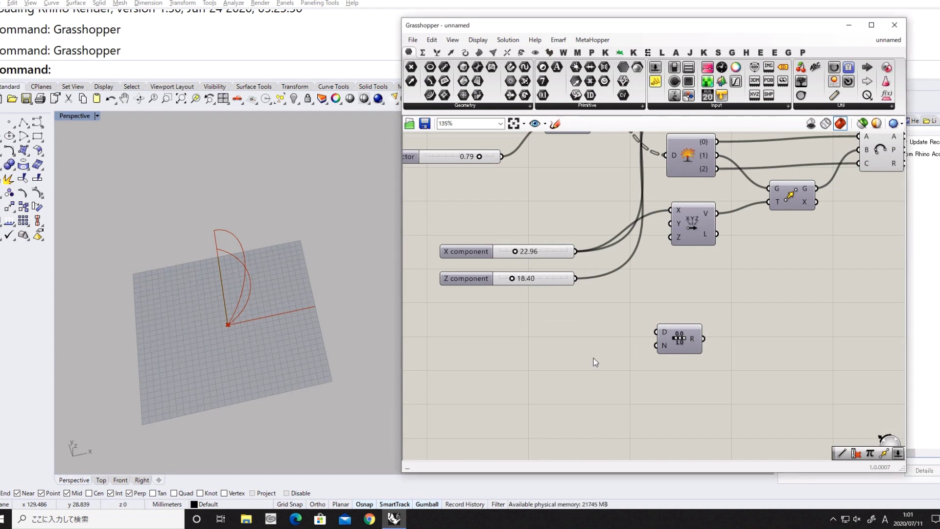
double_click(593, 358)
type("Pli")
left_click(591, 348)
scroll(594, 352, "up", 1)
left_click_drag(665, 329, 641, 320)
Step: Add a panel containing 2, shrink it and wire it into Pi's N input
double_click(545, 334)
type("panel")
key("Return")
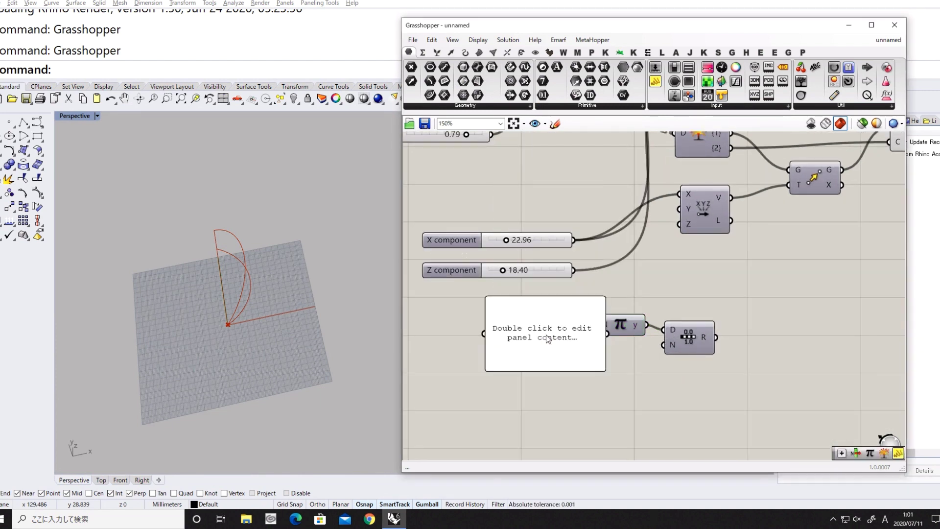
double_click(545, 333)
type("22")
left_click(612, 391)
double_click(557, 342)
key("BackSpace")
left_click(613, 395)
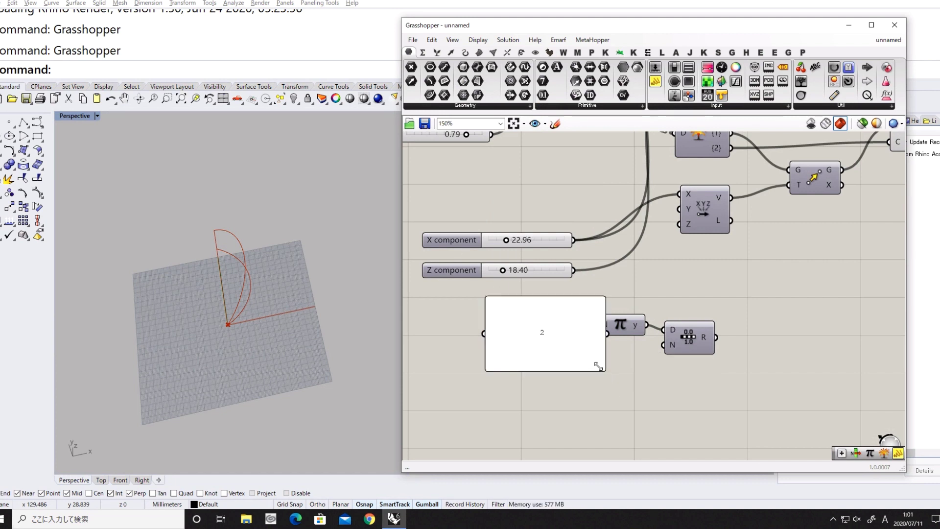
left_click_drag(606, 372, 575, 327)
scroll(673, 347, "up", 5)
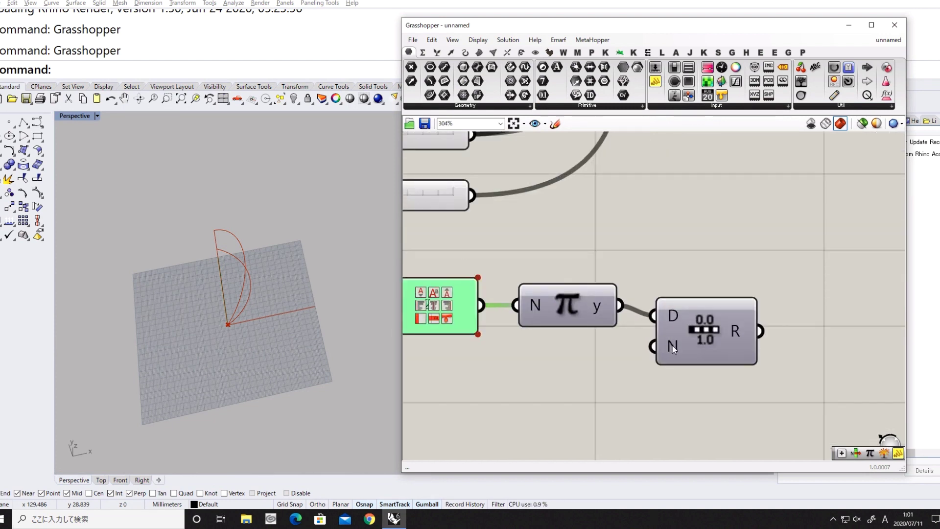
Step: Create an integer slider with the value 3 and wire it into Range's N input
scroll(672, 345, "down", 4)
double_click(607, 370)
type("3")
key("Return")
left_click_drag(637, 370, 554, 380)
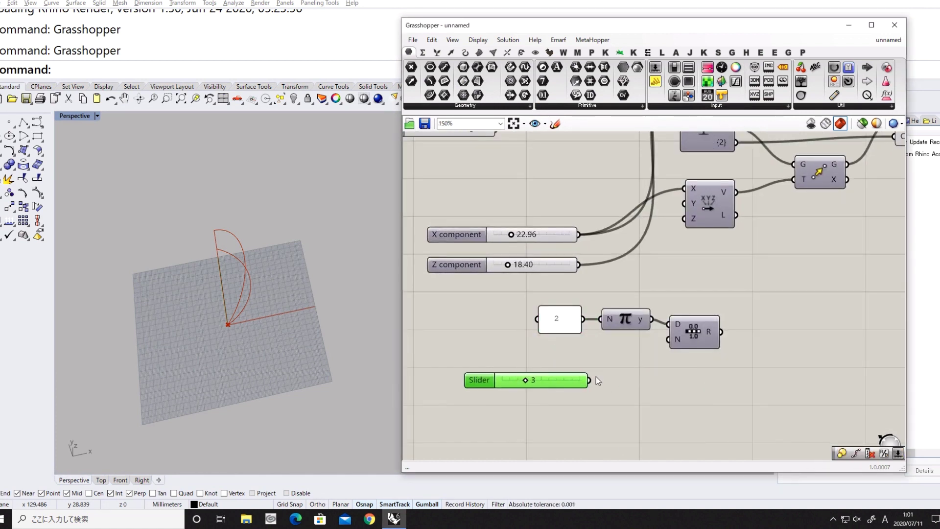
left_click_drag(622, 374, 669, 339)
Step: Inspect the Range output in a temporary panel, and delete the panel
right_click_drag(702, 336, 613, 365)
mouse_move(625, 358)
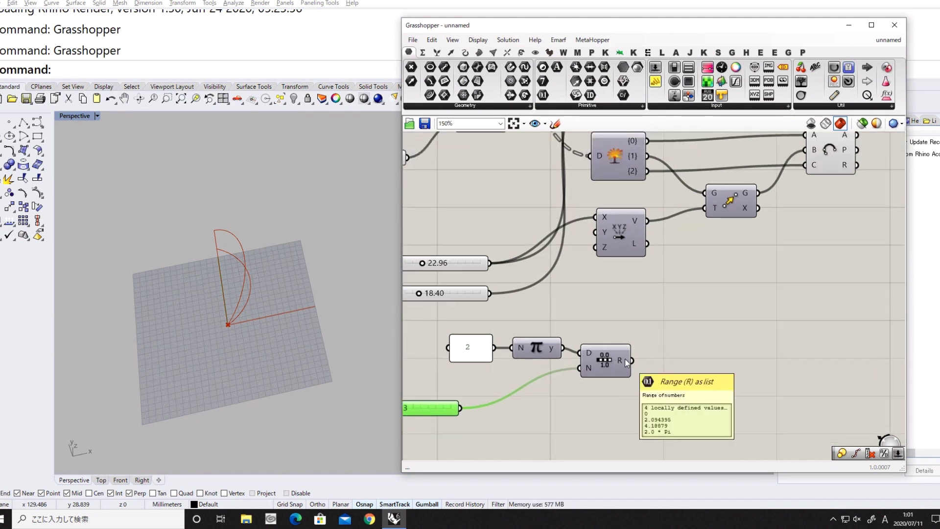
left_click_drag(656, 81, 695, 365)
left_click_drag(632, 360, 641, 366)
left_click_drag(676, 361, 677, 345)
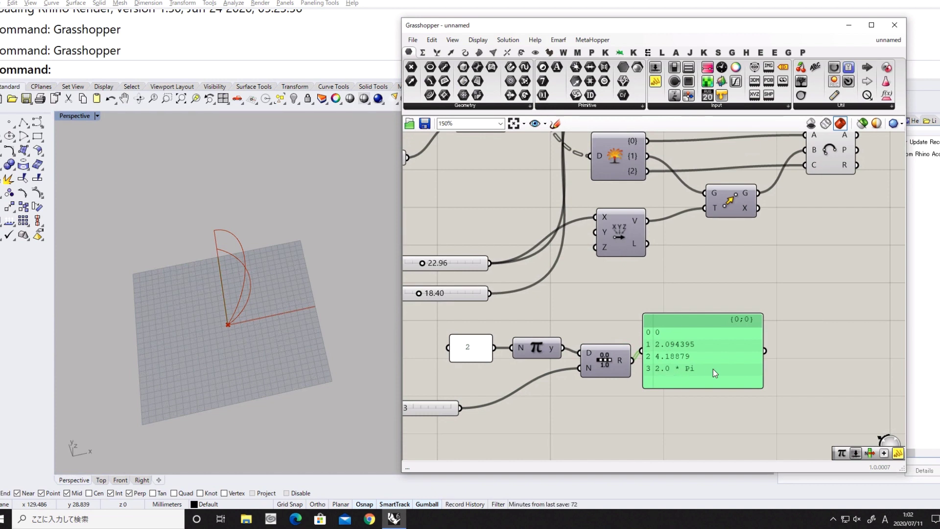
left_click_drag(657, 369, 657, 372)
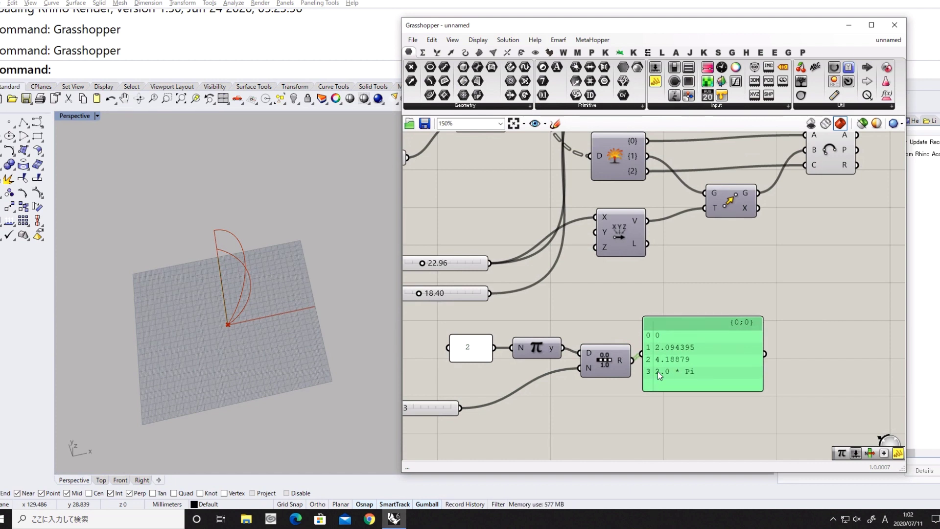
key("Delete")
Step: Add a Cull Index component, wire Range's output into its L input and set that input to Reverse
double_click(684, 365)
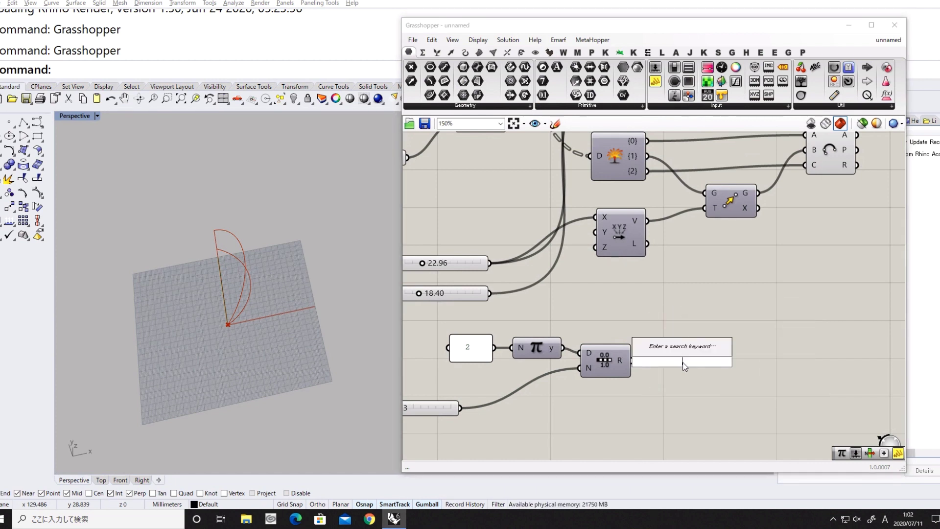
type("cull inde")
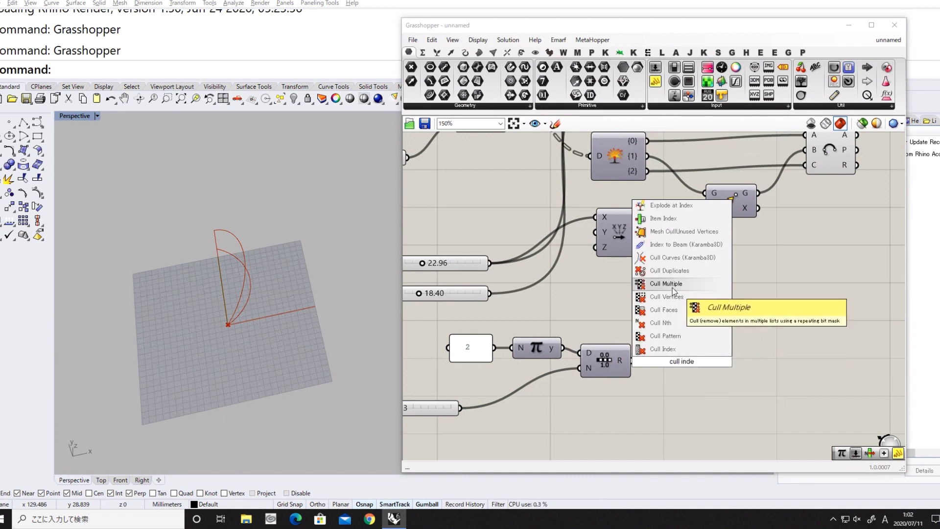
left_click(674, 347)
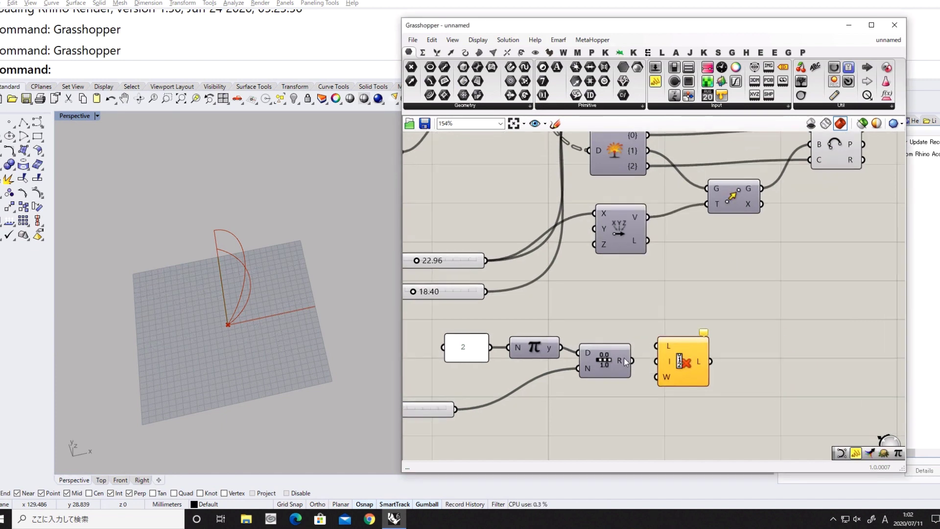
right_click(656, 346)
left_click(693, 387)
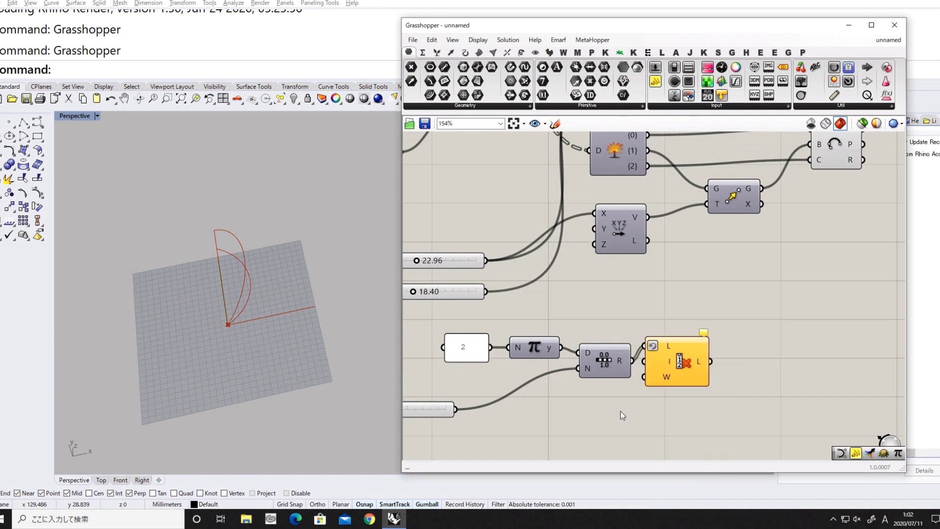
Step: Wire a small panel containing 0 into Cull Index's I input and reverse its output list
double_click(621, 410)
type("panel")
key("Return")
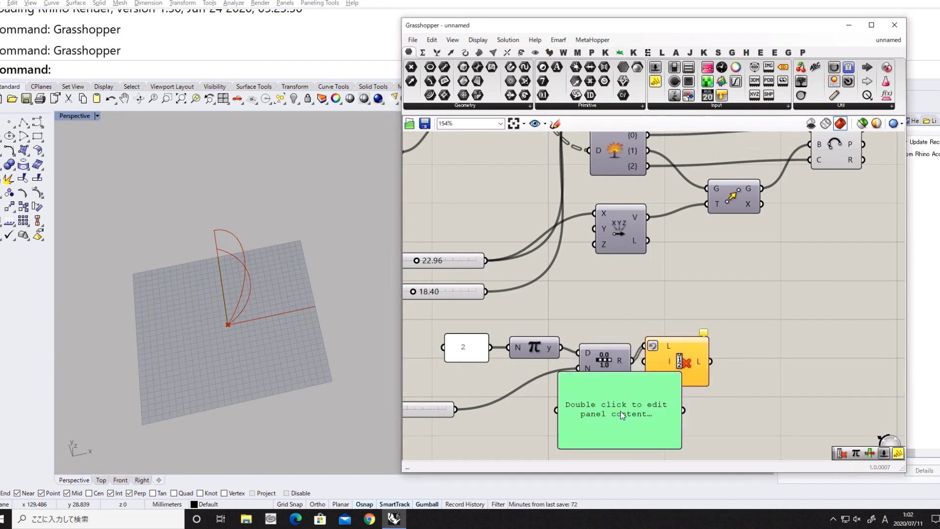
double_click(621, 411)
type("0")
left_click(690, 438)
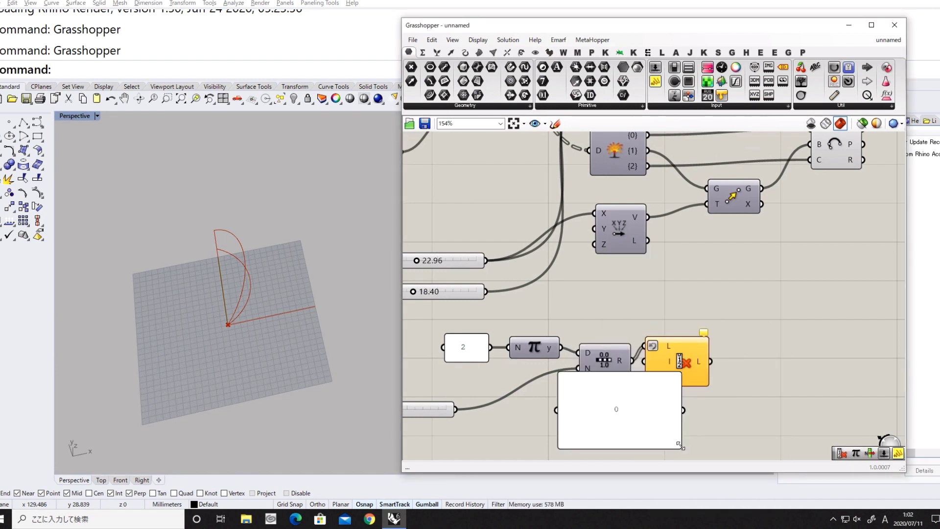
left_click_drag(679, 445, 644, 377)
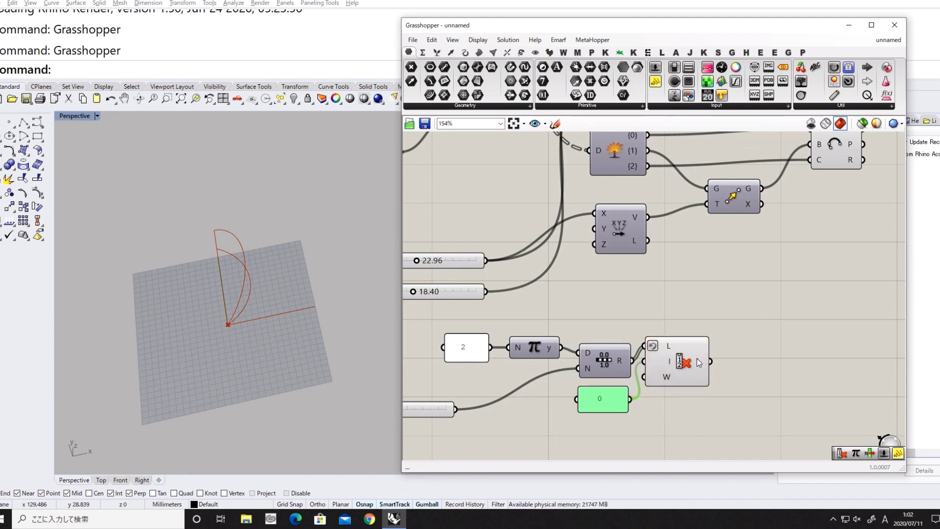
right_click(698, 359)
left_click(728, 388)
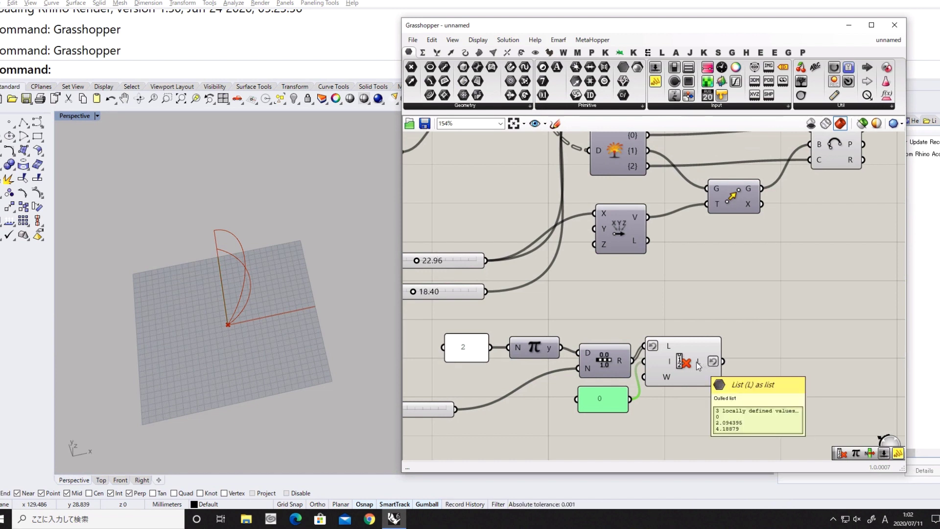
left_click(700, 364)
Step: Add a Rotate component, wiring the culled list into its angle and the upper Arc 3Pt's arc into its geometry
scroll(703, 366, "down", 2)
scroll(689, 385, "down", 1)
right_click_drag(703, 366, 691, 383)
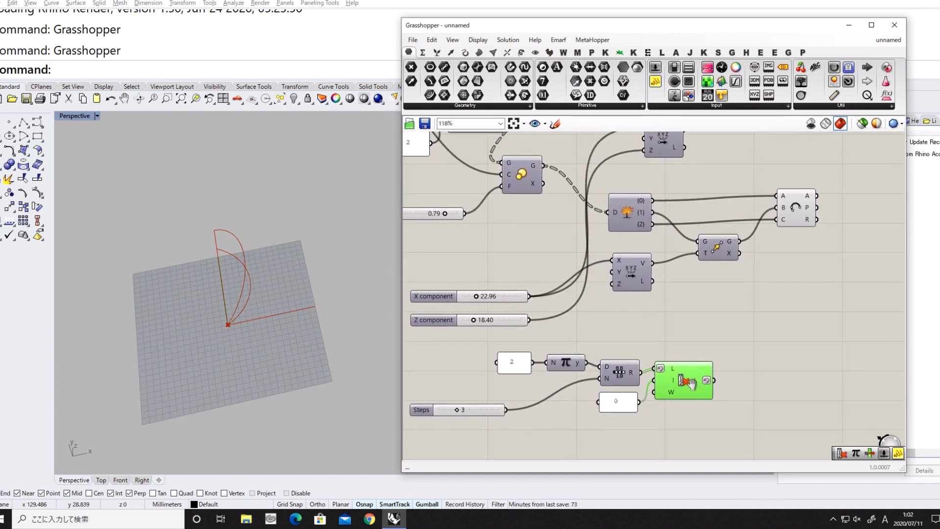
double_click(761, 364)
type("rotat")
key("Return")
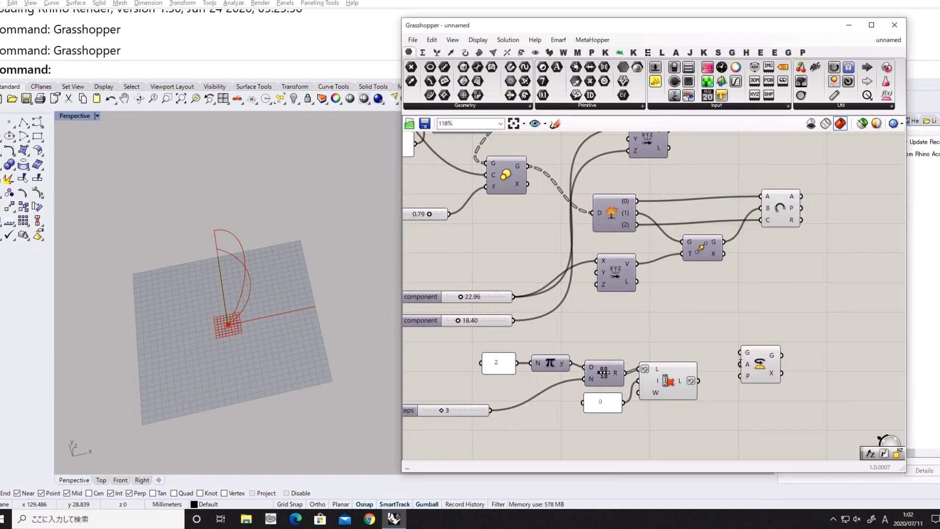
left_click_drag(699, 381, 847, 293)
right_click_drag(847, 293, 694, 222)
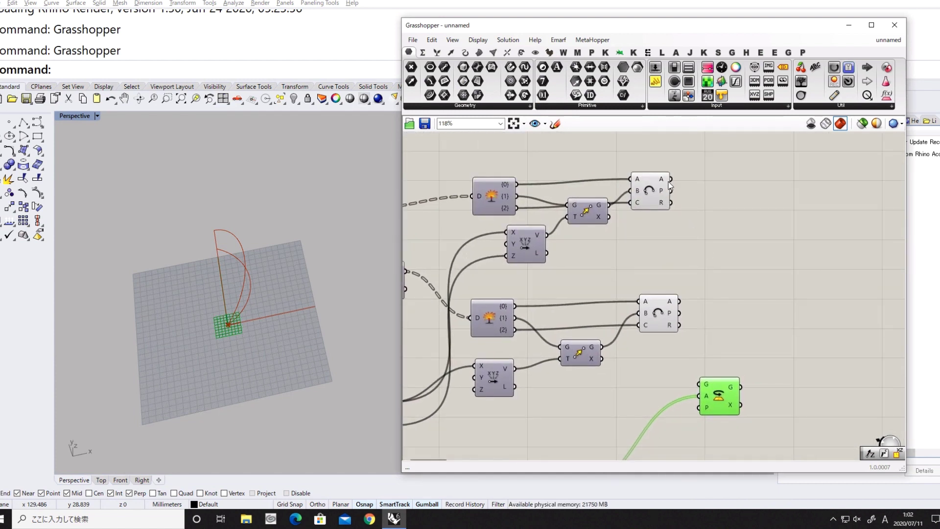
left_click_drag(670, 185, 741, 387)
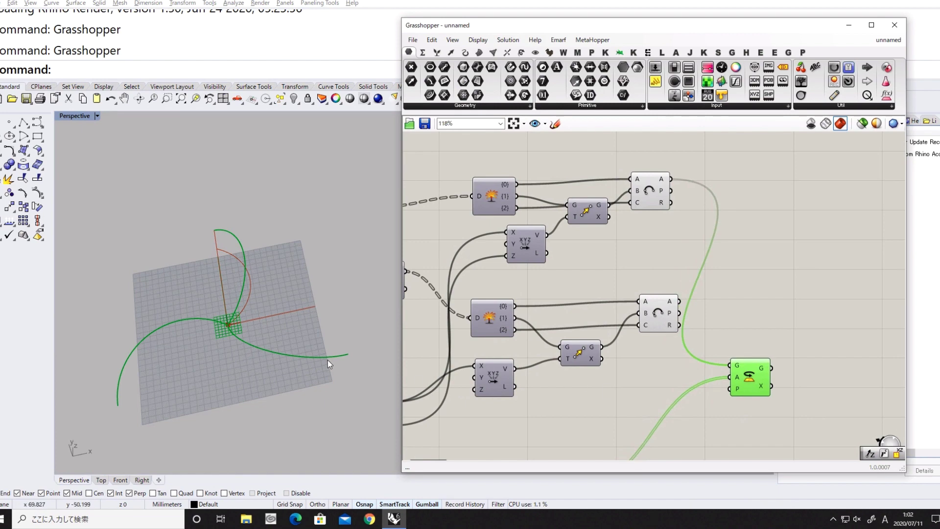
Step: Examine the rotated arcs against the scaled arc in the viewport, and check the angle values in the culled list
mouse_move(327, 362)
right_mouse_down()
mouse_move(303, 294)
mouse_move(285, 328)
mouse_move(321, 392)
mouse_move(317, 368)
right_mouse_up()
right_click_drag(647, 335, 689, 280)
left_click(686, 257)
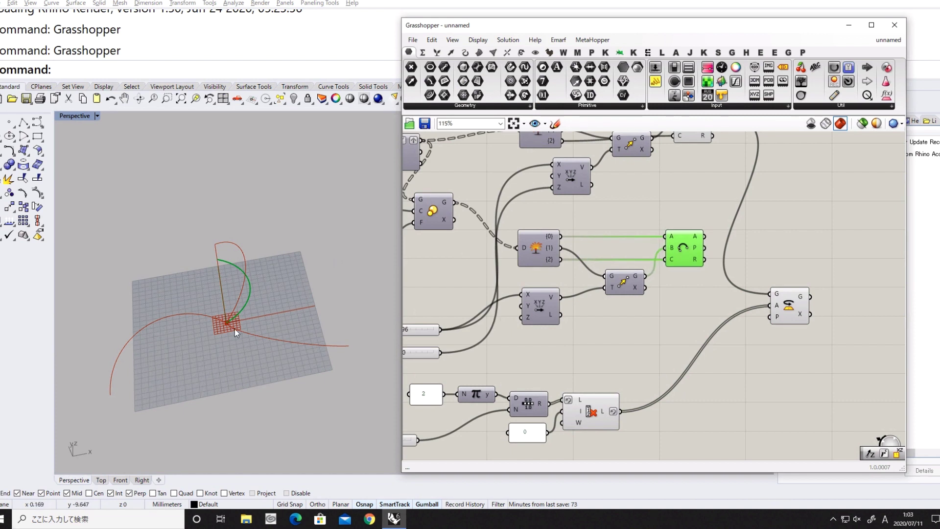
left_click_drag(686, 253, 685, 249)
right_click_drag(305, 299, 280, 346)
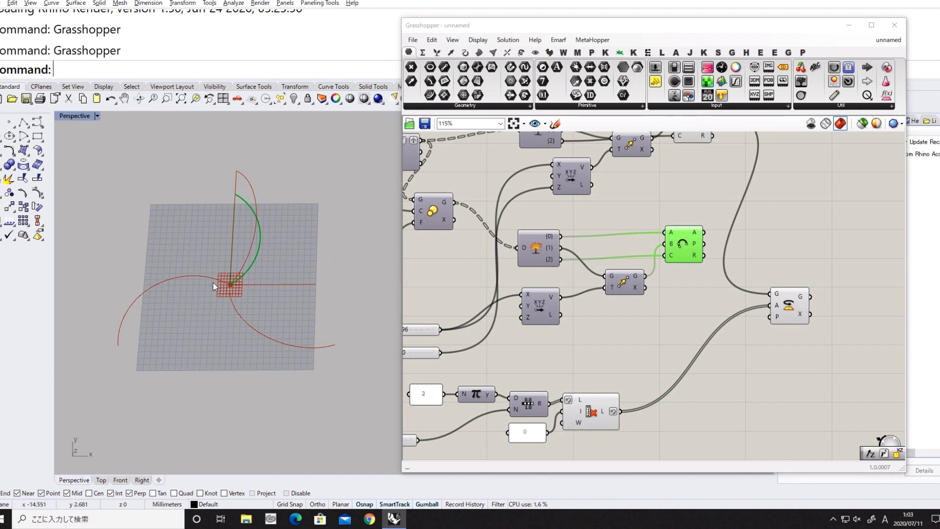
left_click(607, 321)
right_click_drag(628, 348, 661, 317)
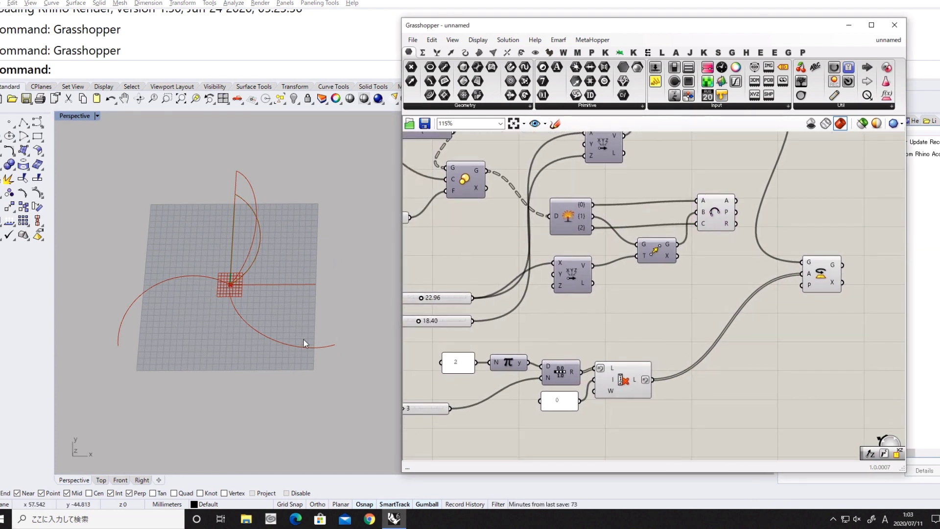
right_click_drag(579, 240, 582, 326)
mouse_move(835, 366)
left_mouse_down()
mouse_move(863, 366)
mouse_move(848, 360)
mouse_move(846, 375)
left_mouse_up()
right_click_drag(781, 392, 856, 280)
scroll(856, 280, "down", 1)
right_click_drag(761, 349, 638, 362)
scroll(636, 362, "up", 4)
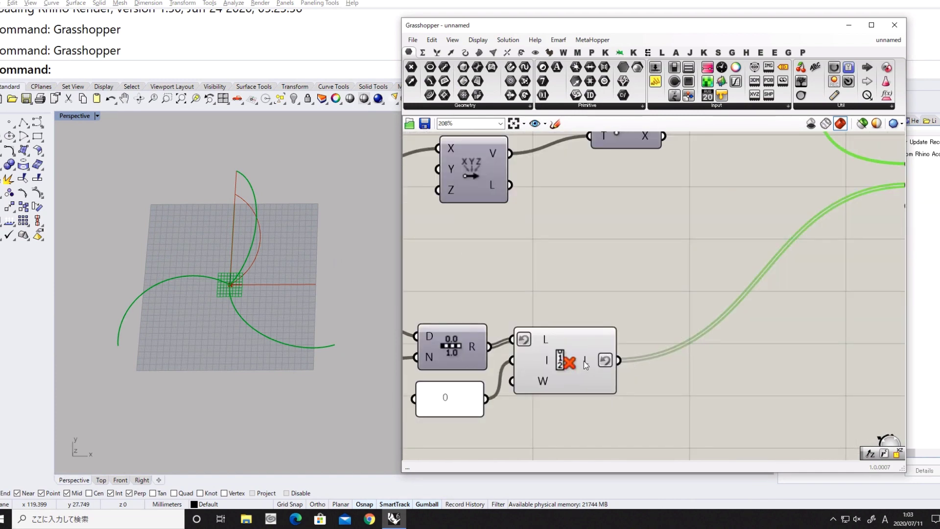
mouse_move(586, 365)
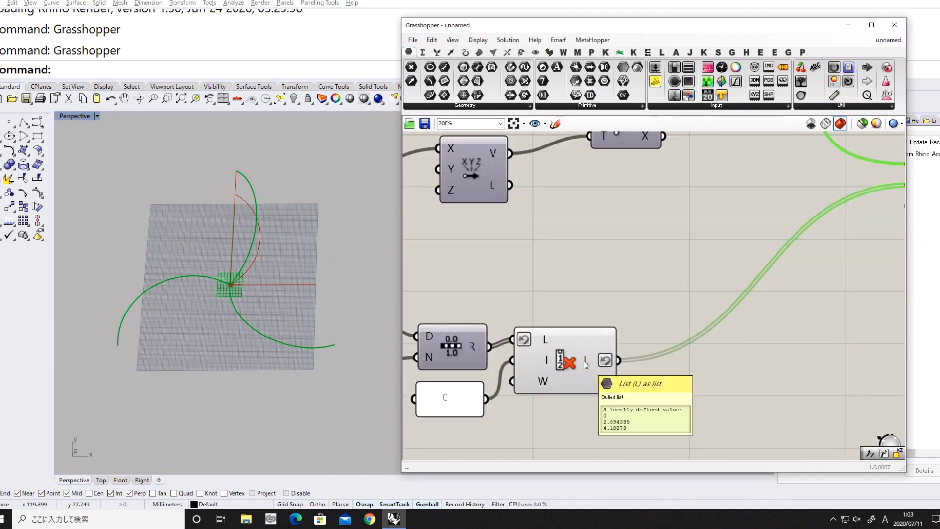
Step: Add a List Item component and wire the culled list into its L input
mouse_move(572, 348)
left_mouse_down()
mouse_move(564, 339)
mouse_move(576, 345)
left_mouse_up()
double_click(700, 374)
type("item")
left_click(699, 349)
left_click_drag(672, 364, 667, 354)
left_click_drag(686, 369, 709, 408)
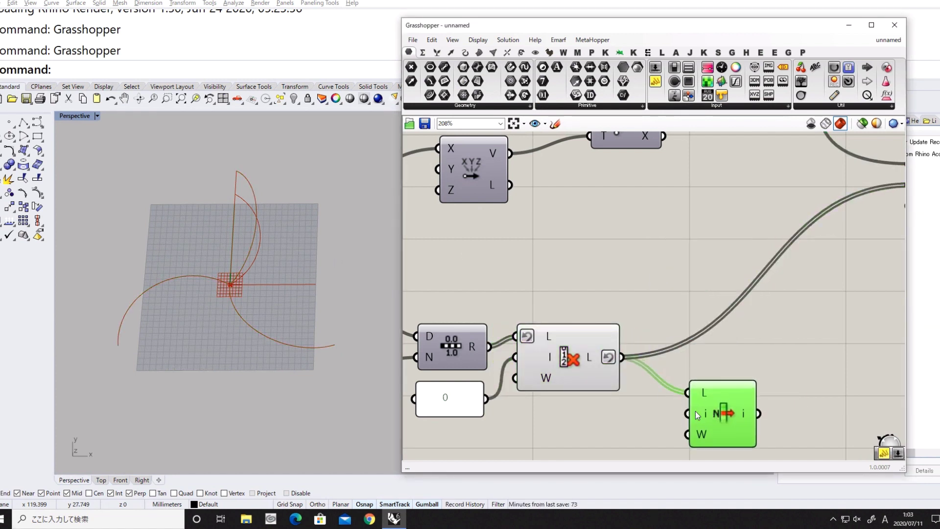
Step: Add a panel containing 1 and wire it into List Item's index input
double_click(632, 424)
type("pa")
key("Return")
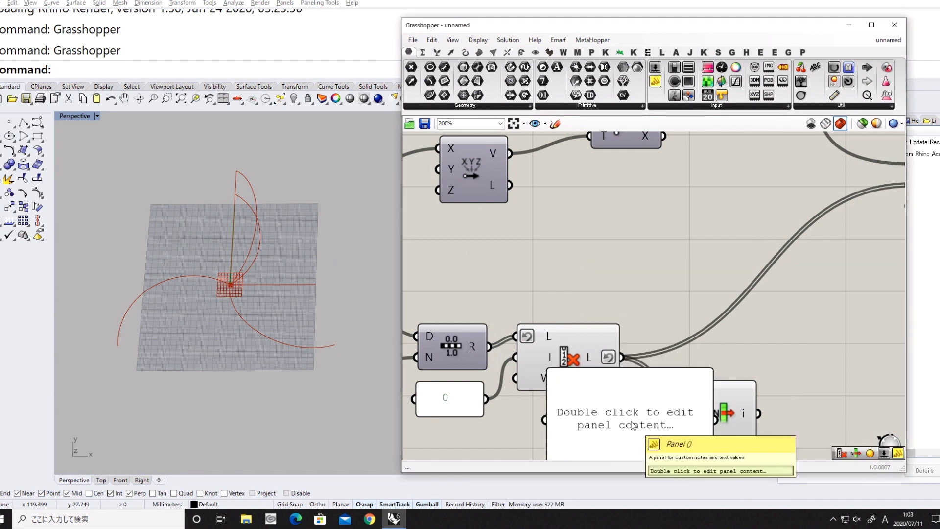
double_click(656, 380)
type("21")
left_click(688, 346)
right_click_drag(742, 416, 750, 343)
left_click_drag(718, 396, 699, 341)
right_click_drag(702, 342, 616, 360)
left_click(656, 365)
Step: Add a Division component next to List Item and wire the List Item output into it
double_click(730, 354)
type("divide")
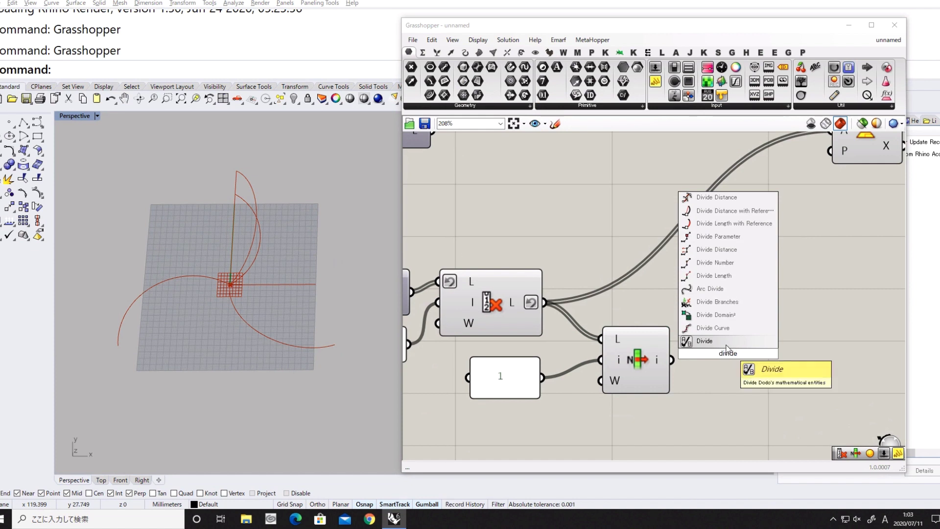
left_click(723, 400)
double_click(725, 405)
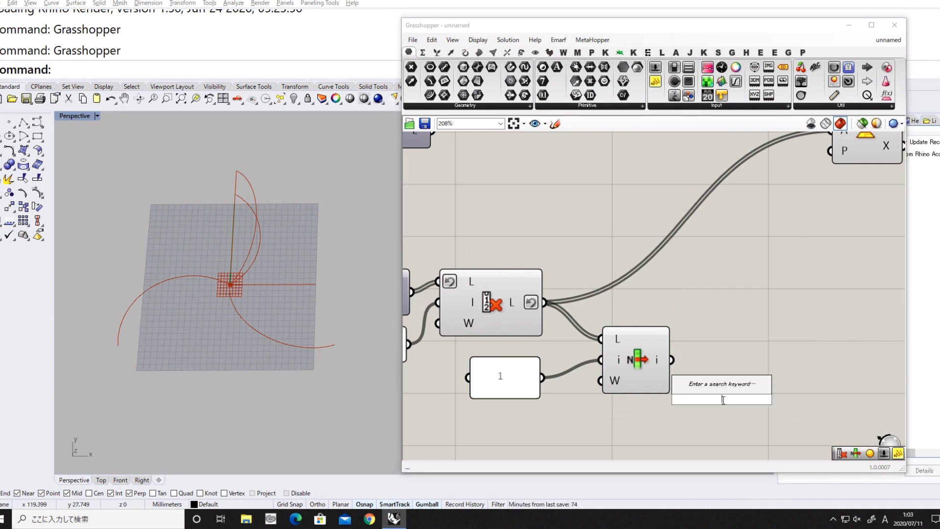
type("division")
left_click(715, 387)
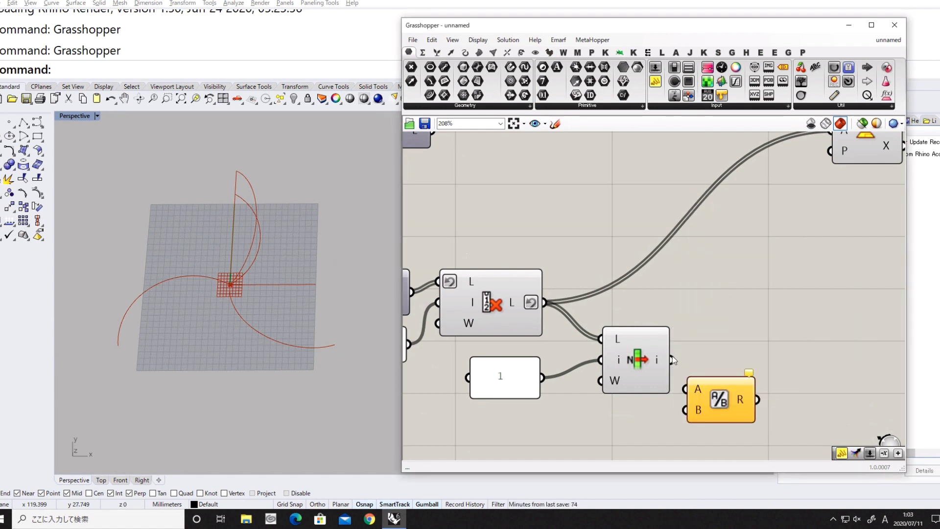
Step: Add a panel containing 2, shrink it, and wire it into the Division component's B input
double_click(656, 424)
type("panel")
key("Return")
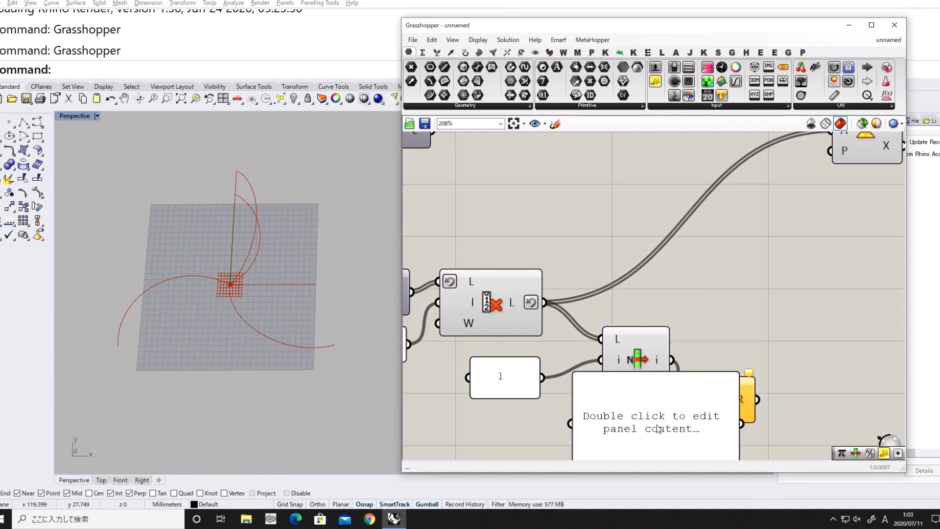
double_click(657, 427)
type("2")
left_click(730, 305)
right_click_drag(737, 386, 759, 318)
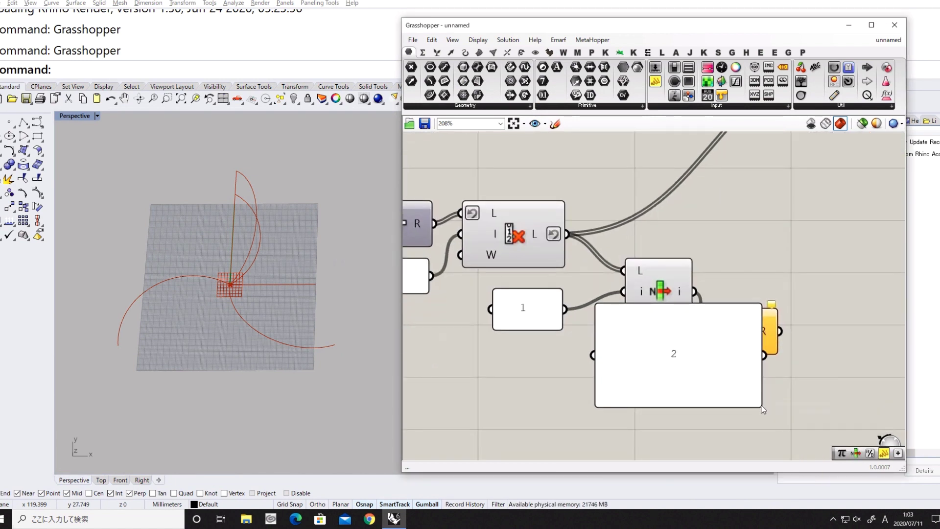
left_click_drag(760, 406, 691, 350)
left_click_drag(670, 333, 708, 342)
left_click_drag(668, 357, 661, 377)
Step: Add an Addition component with the culled angle list wired into A and the Division result into B
right_click_drag(789, 250, 747, 294)
double_click(755, 285)
type("add")
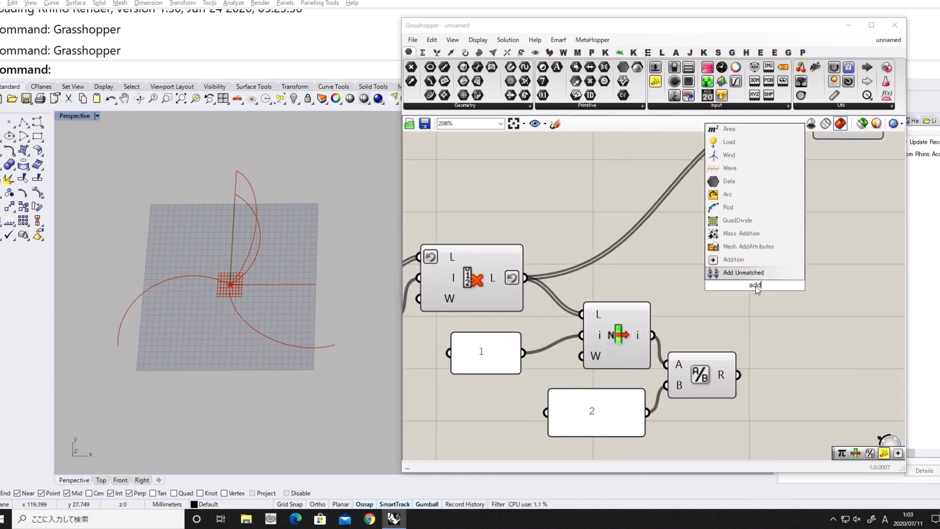
left_click(735, 260)
left_click_drag(532, 281, 718, 275)
right_click_drag(491, 294, 563, 315)
left_click_drag(564, 315, 564, 312)
right_click_drag(808, 325, 690, 334)
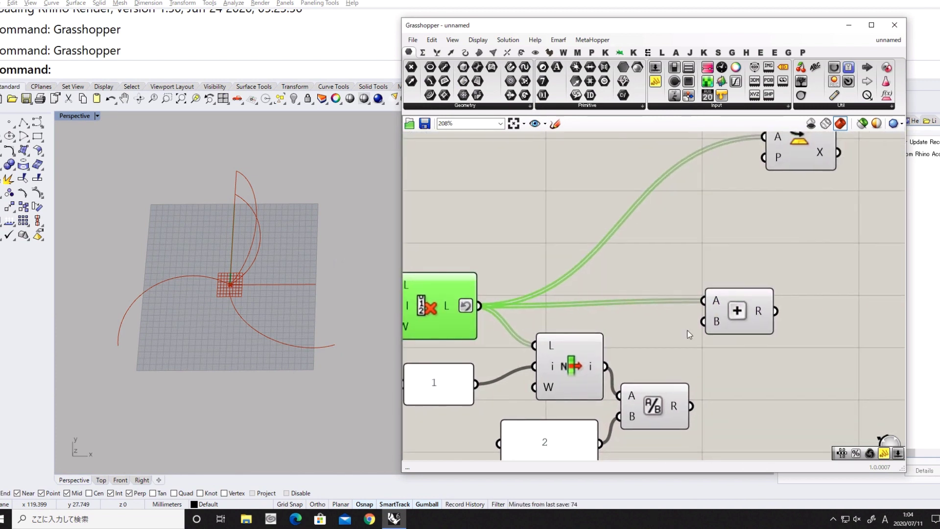
left_click(740, 319)
Step: Add a Modulus component with the Addition result wired into A and the Pi component's output into B
double_click(782, 352)
type("mo")
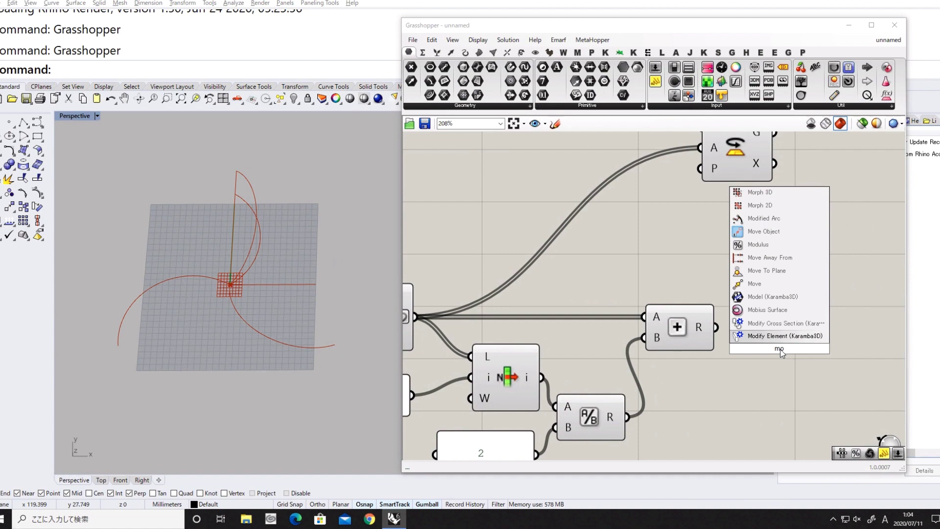
left_click(764, 244)
left_click_drag(774, 356, 783, 354)
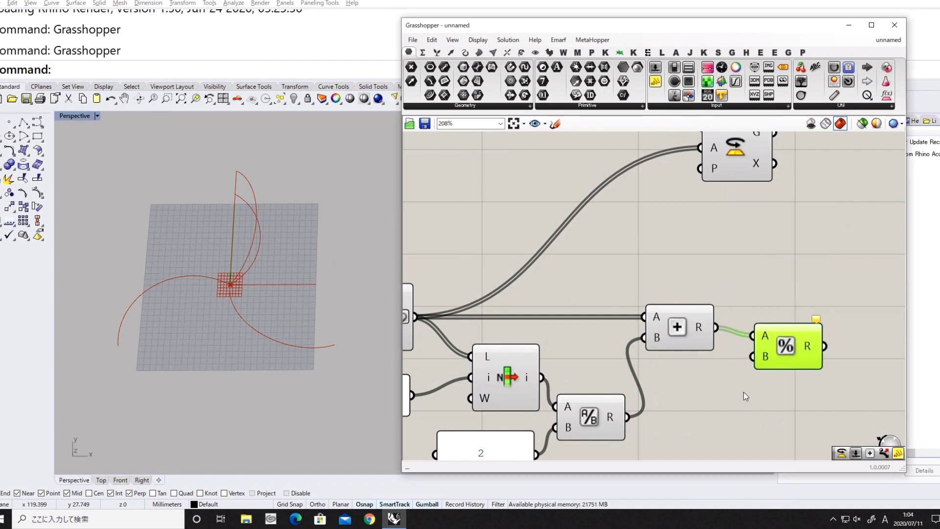
double_click(743, 394)
left_click(709, 400)
scroll(665, 412, "down", 4)
right_click_drag(665, 412, 769, 362)
right_click_drag(661, 358, 698, 357)
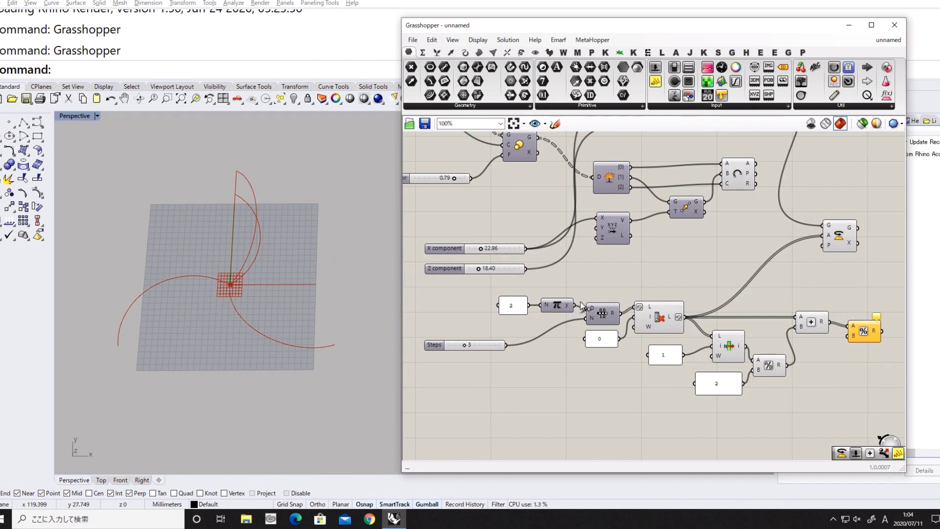
left_click_drag(597, 296, 847, 336)
right_click_drag(841, 353, 690, 411)
left_click_drag(672, 382, 672, 379)
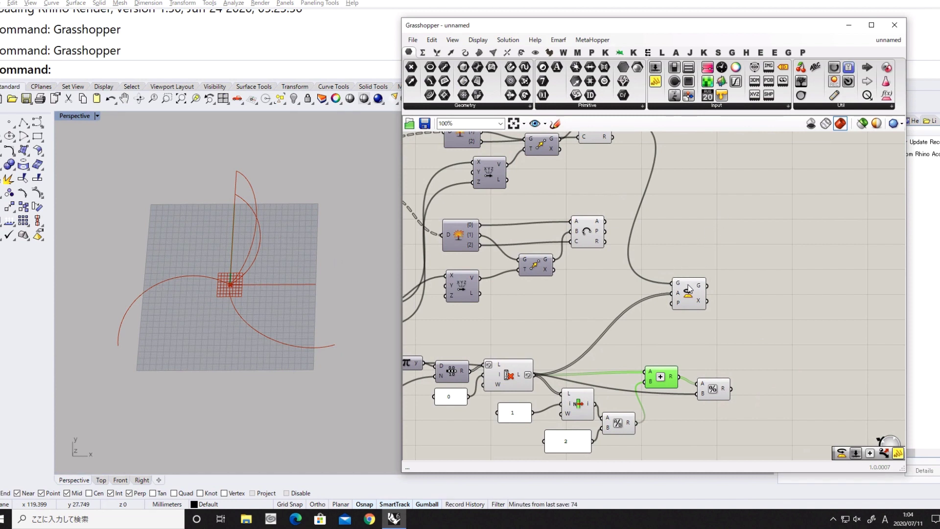
Step: Duplicate the Rotate component and wire the scaled arc into the copy's G input and the Modulus result into its A input
left_click_drag(689, 288, 731, 285)
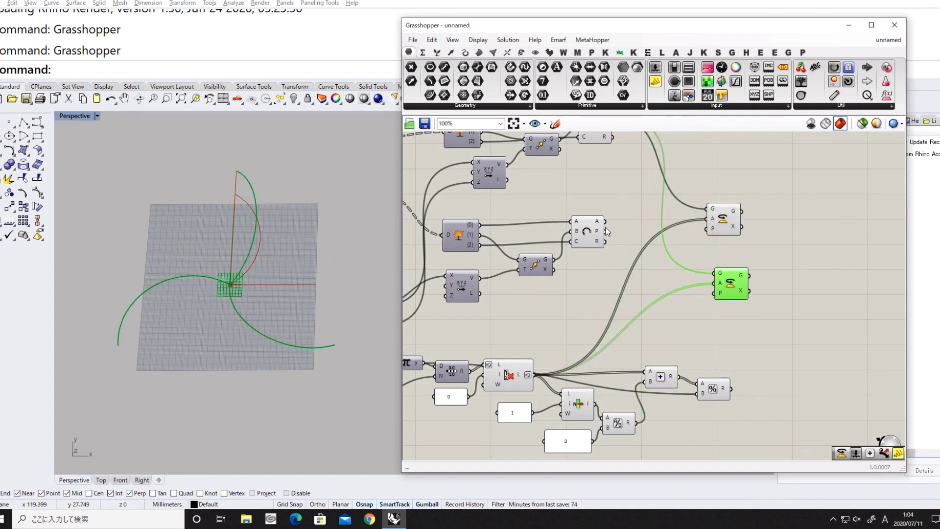
left_click_drag(606, 228, 606, 232)
left_click_drag(684, 264, 717, 273)
left_click_drag(732, 389, 714, 283)
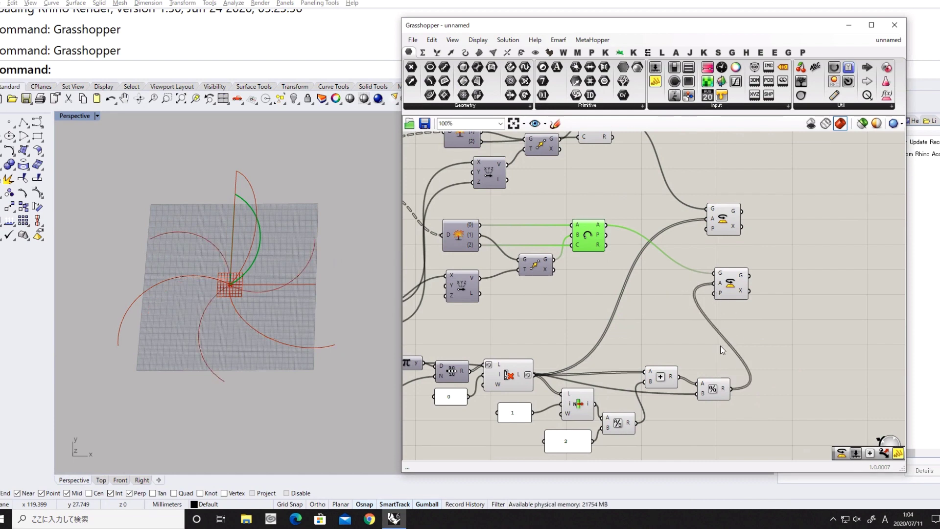
Step: Turn off the preview of the angle calculation components and of both source arc constructions
right_click_drag(672, 449, 709, 442)
left_click_drag(739, 453, 485, 352)
middle_click(476, 348)
left_click(505, 316)
right_click_drag(515, 317, 528, 391)
left_click_drag(654, 384, 504, 173)
middle_click(525, 297)
left_click(539, 285)
Step: Add a Weave component and wire the upper Rotate's geometry into input 0 and the lower Rotate's geometry into input 1
mouse_move(189, 294)
right_mouse_down()
mouse_move(205, 199)
mouse_move(172, 271)
mouse_move(180, 298)
right_mouse_up()
right_click_drag(605, 326, 504, 326)
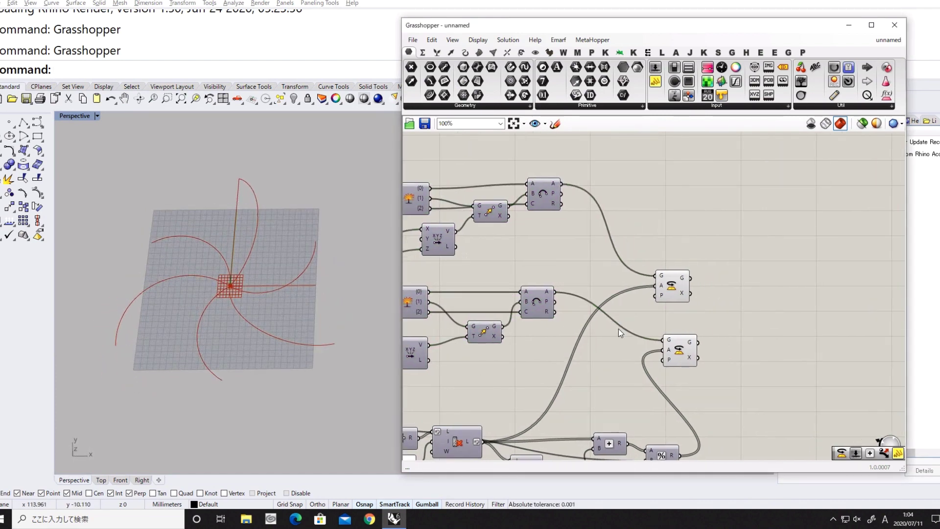
double_click(730, 331)
type("weave")
left_click(713, 319)
scroll(713, 319, "up", 4)
scroll(720, 329, "up", 1)
scroll(664, 270, "down", 1)
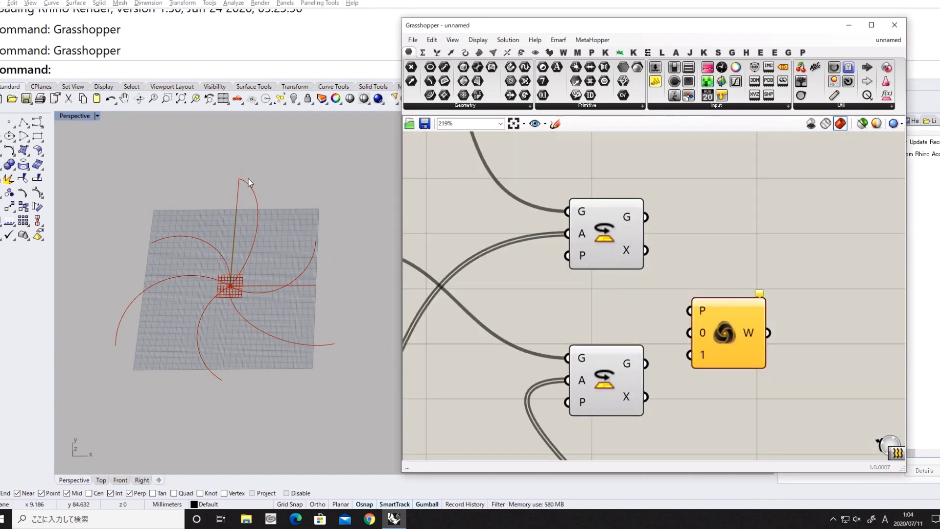
right_click_drag(234, 265, 254, 283)
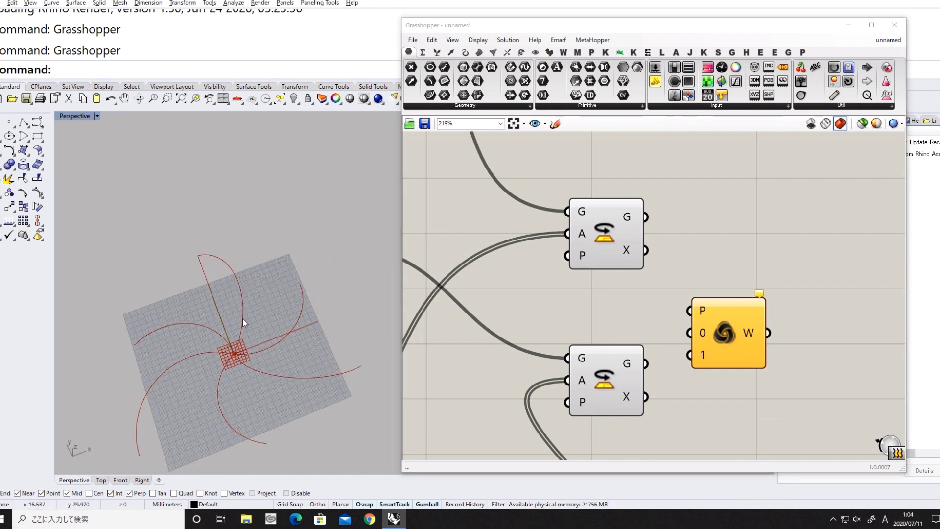
right_click_drag(242, 319, 239, 328)
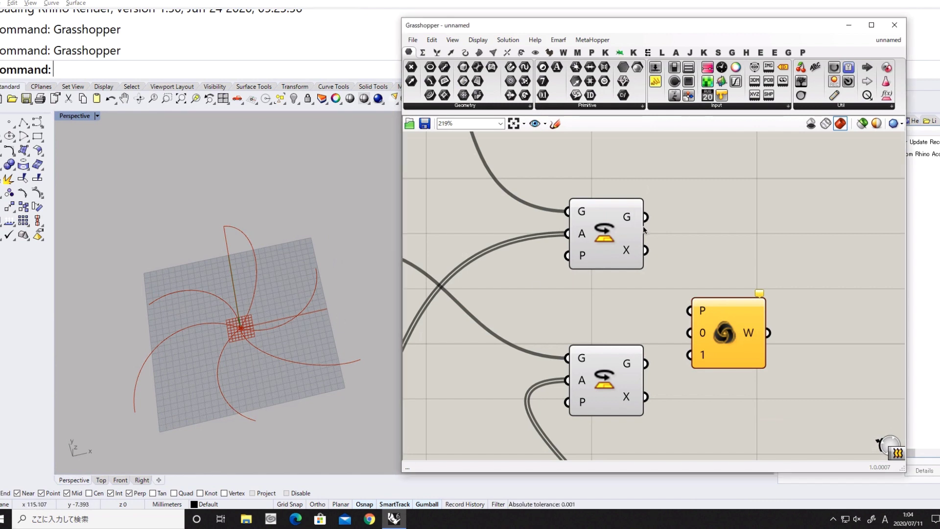
left_click_drag(645, 217, 690, 333)
left_click_drag(647, 363, 720, 323)
Step: Turn off the preview of both Rotate components
right_click_drag(721, 324, 712, 321)
left_click_drag(651, 440, 532, 215)
middle_click(545, 310)
left_click(576, 277)
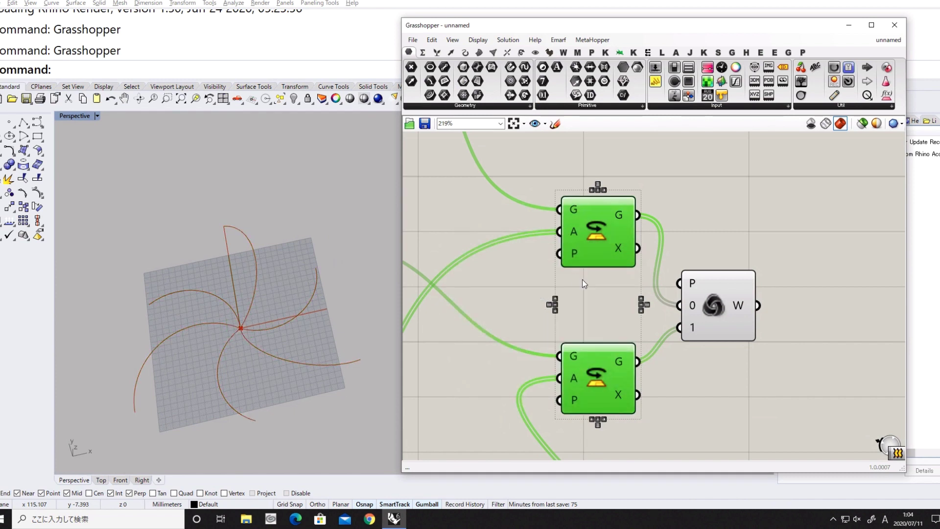
Step: Add a Loft component after Weave and wire the woven curves into its C input
right_click_drag(800, 290, 663, 301)
double_click(663, 301)
type("loft")
key("Return")
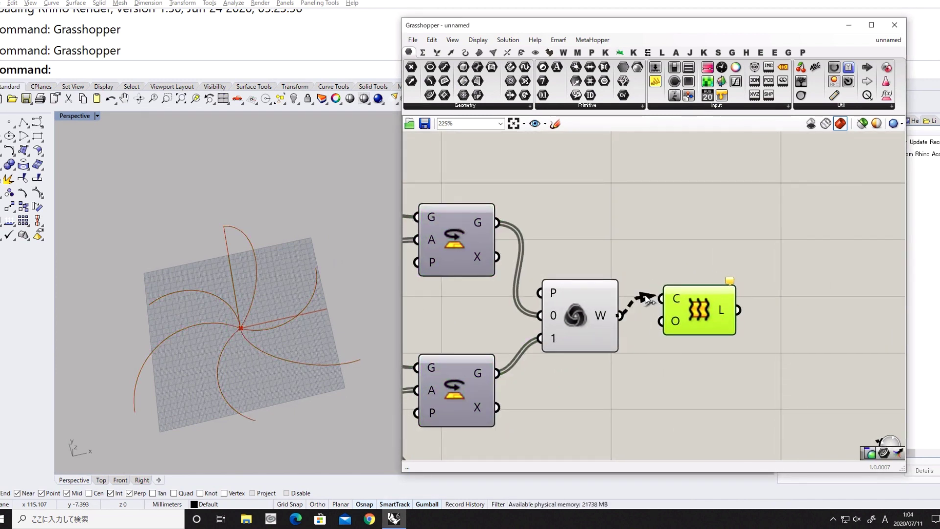
left_click_drag(649, 297, 661, 299)
mouse_move(370, 336)
right_mouse_down()
mouse_move(369, 370)
mouse_move(363, 348)
right_mouse_up()
Step: Set the Loft component's loft type to Straight and commit the change
right_click(674, 321)
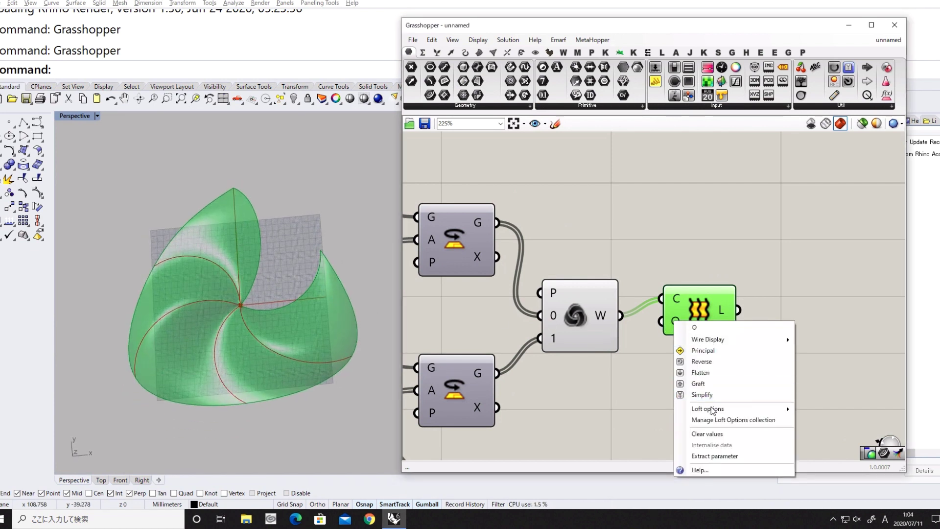
mouse_move(712, 409)
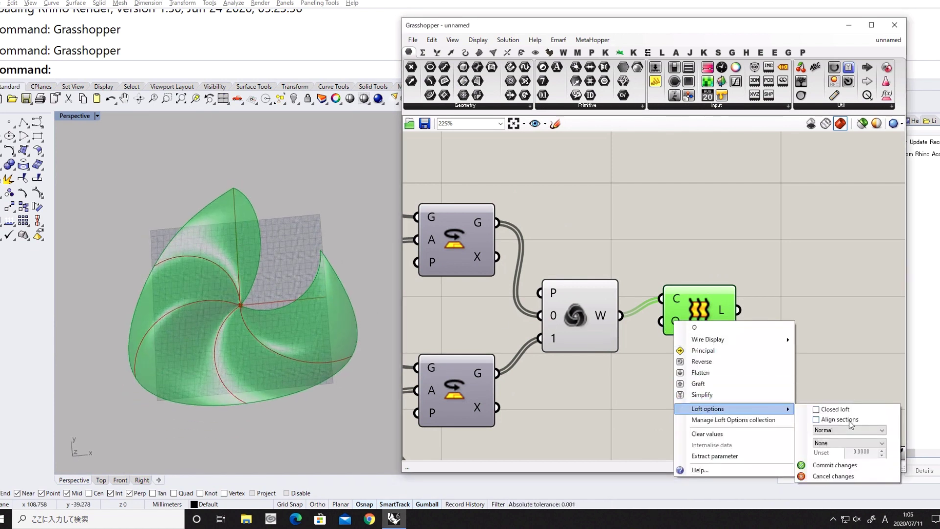
left_click(838, 431)
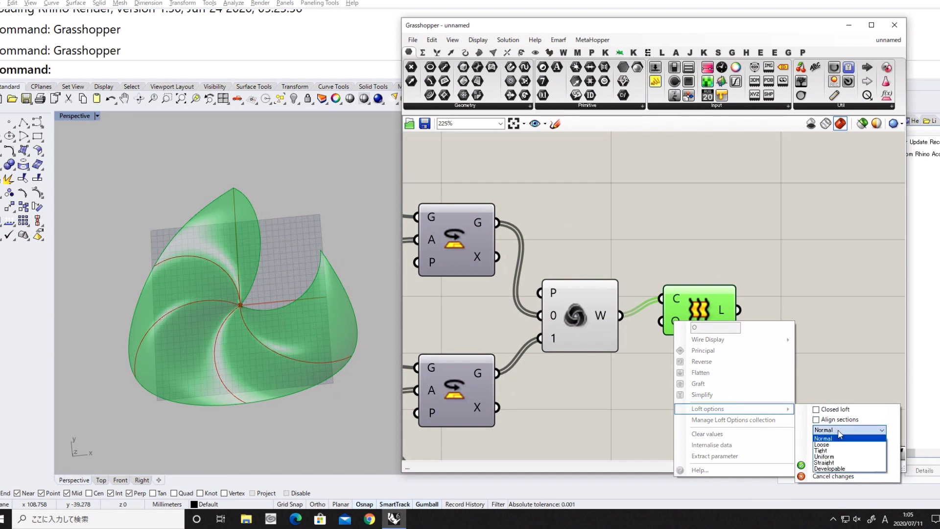
left_click(834, 463)
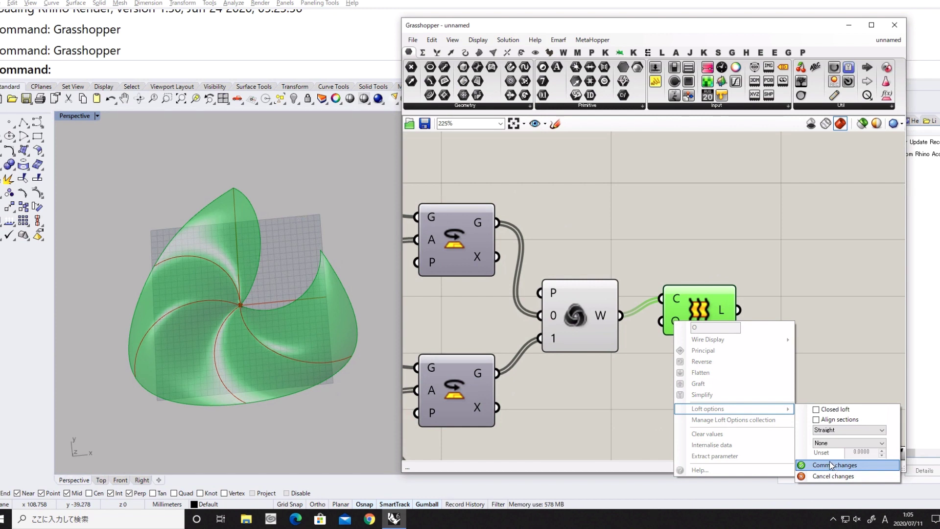
left_click(831, 465)
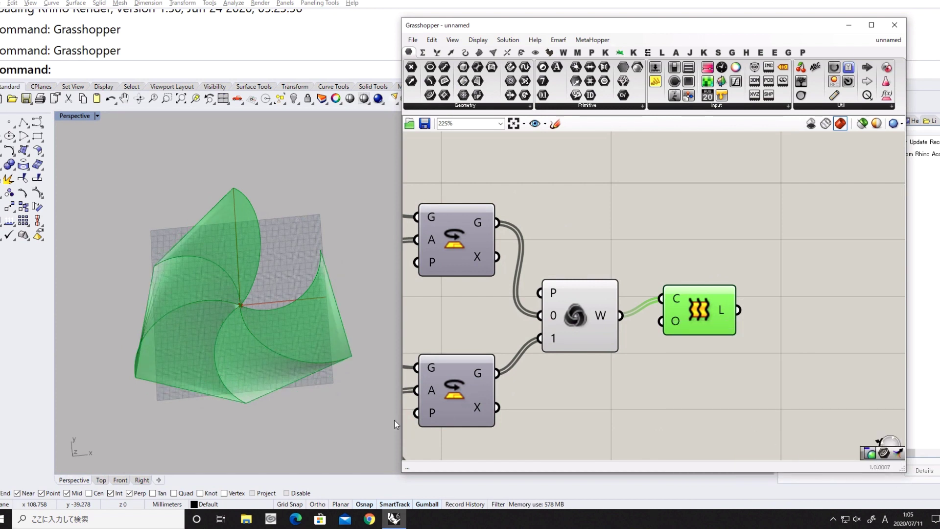
right_click_drag(390, 420, 354, 406)
Step: Enable Closed loft in the Loft component's options and commit the change
right_click(673, 326)
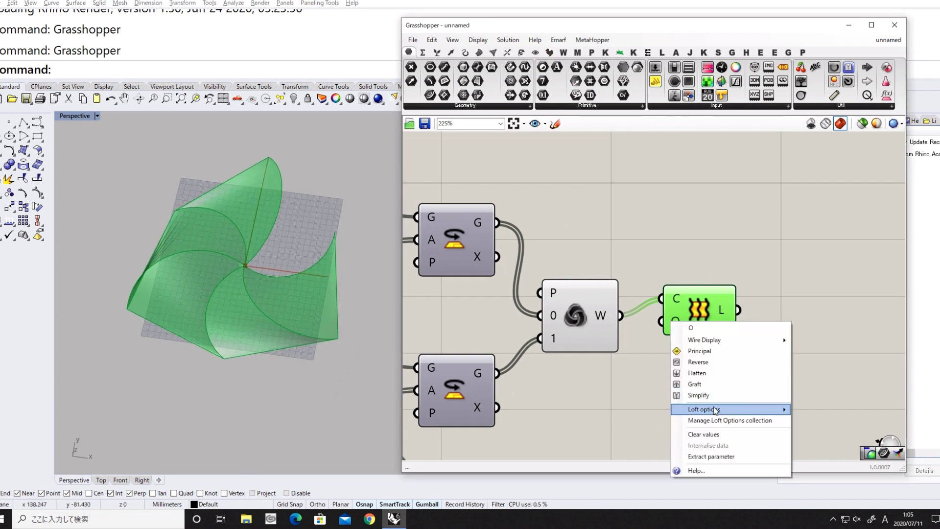
mouse_move(750, 408)
left_click(812, 410)
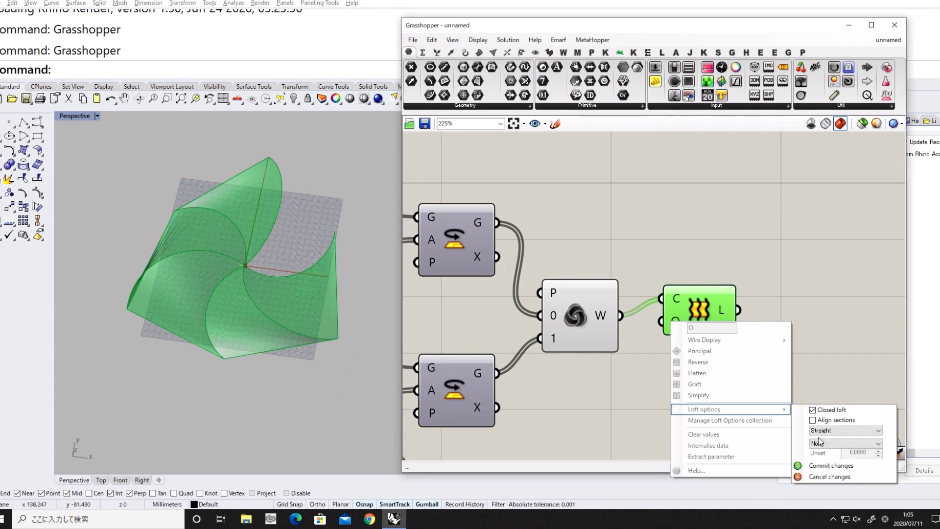
left_click(831, 466)
left_click(766, 421)
right_click_drag(358, 349, 361, 253)
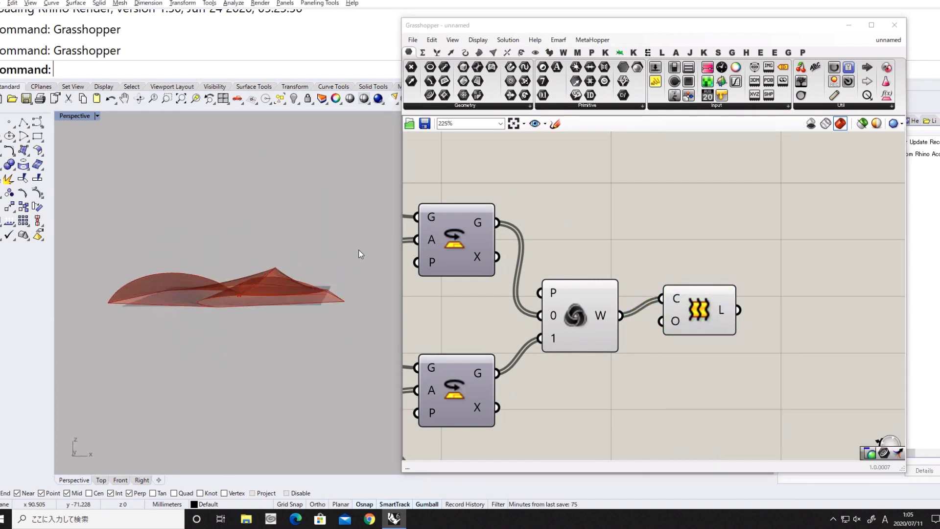
Step: Add a Custom Preview component and wire the Loft output into its G input
right_click_drag(843, 346, 750, 360)
double_click(758, 359)
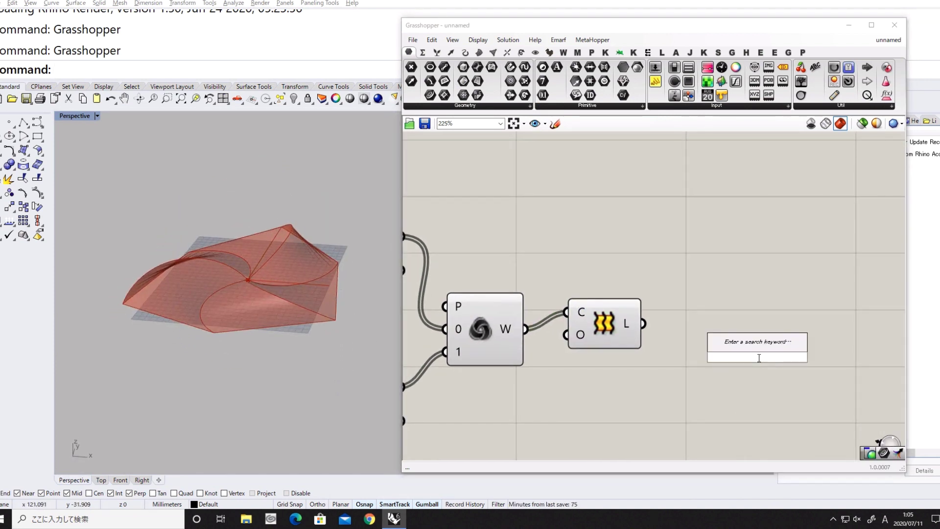
type("preview")
key("Return")
left_click_drag(643, 323, 729, 345)
left_click_drag(757, 358, 757, 335)
Step: Turn off the preview of the Weave and Loft components
left_click_drag(645, 386, 511, 289)
middle_click(520, 395)
left_click(540, 375)
Step: Add a Colour Swatch below Loft and wire it into the Custom Preview's M input
double_click(612, 399)
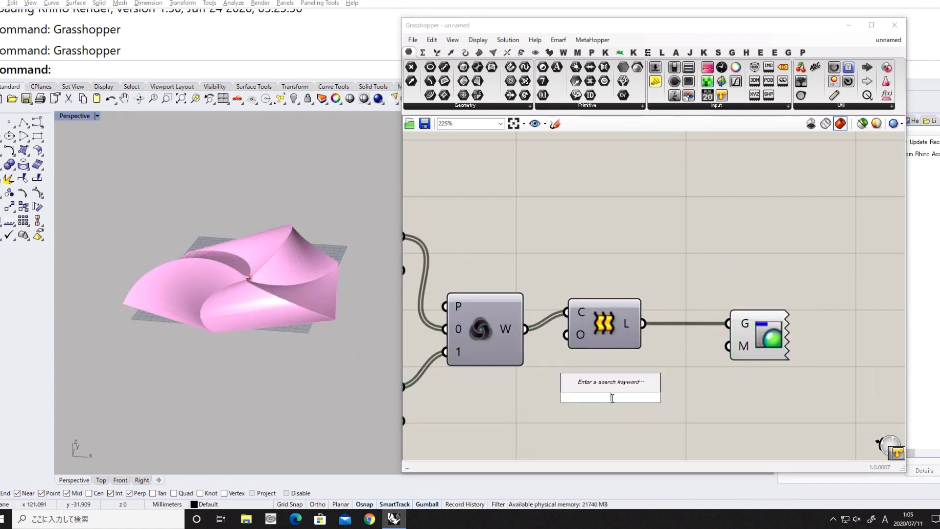
type("p")
key("BackSpace")
type("swatch")
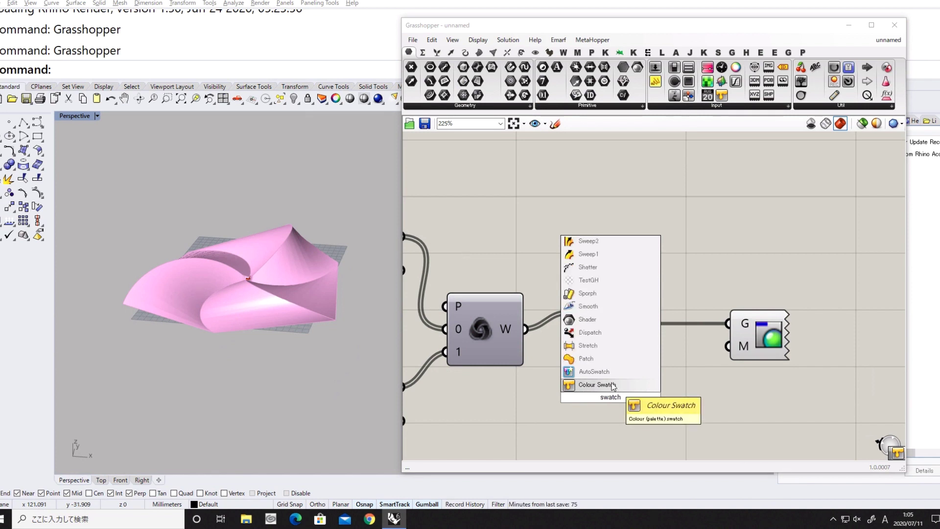
left_click(616, 387)
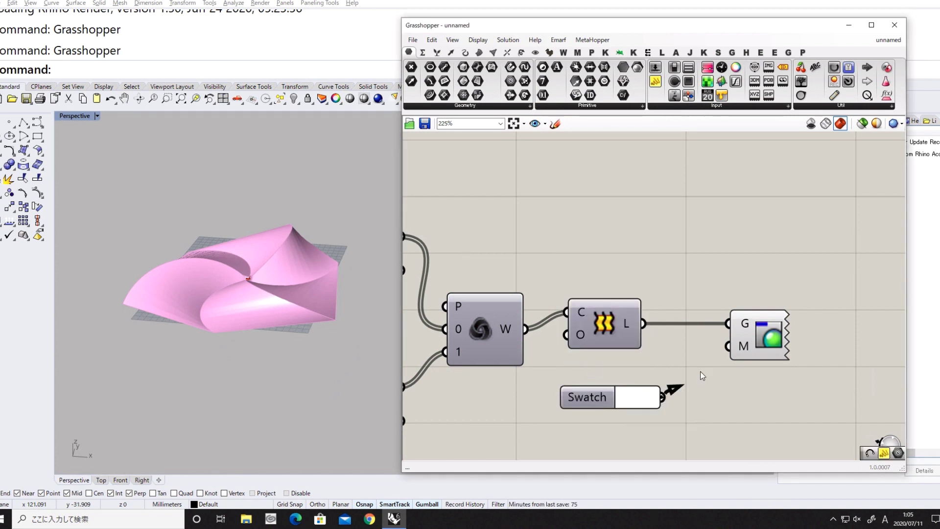
left_click_drag(718, 361, 729, 347)
Step: Change the swatch colour to a bright light blue by adjusting its hue and saturation
left_click(638, 401)
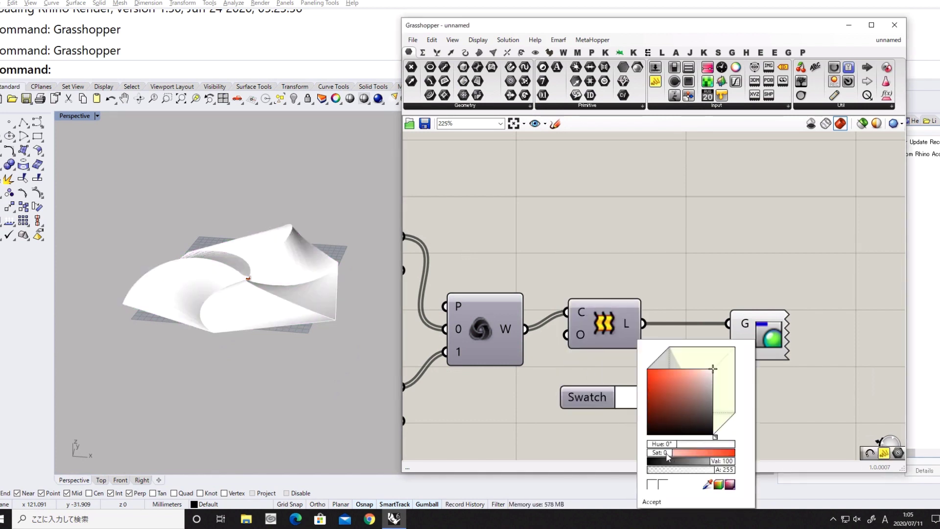
left_click_drag(666, 445, 691, 447)
double_click(691, 446)
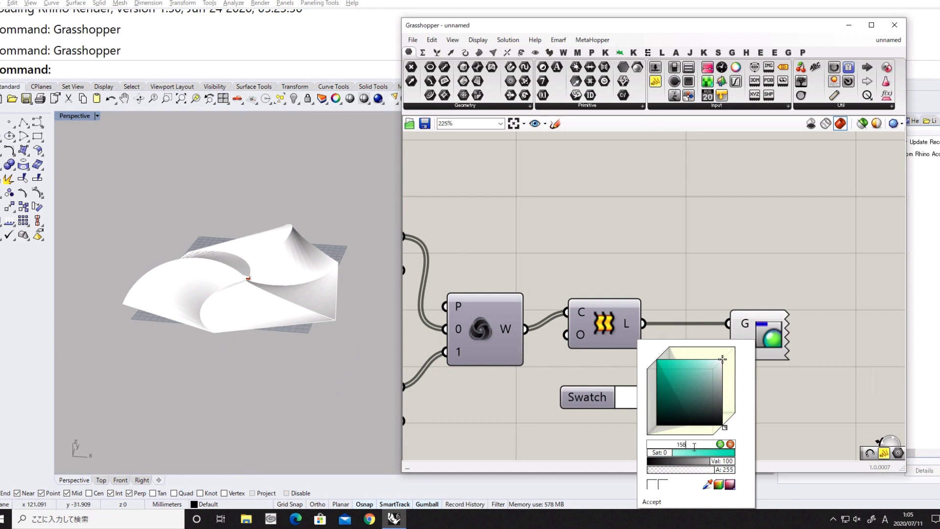
left_click(720, 443)
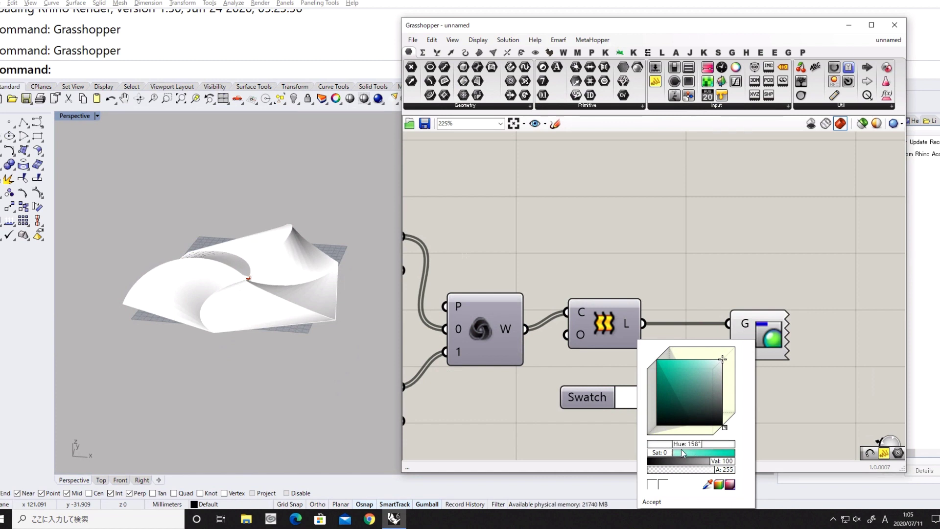
left_click(684, 453)
mouse_move(693, 443)
left_mouse_down()
mouse_move(713, 444)
mouse_move(694, 444)
left_mouse_up()
left_click_drag(693, 398, 674, 356)
Step: Set the Length slider to 100.0 and lower the Factor slider to roughly the middle of its range
scroll(755, 369, "down", 6)
scroll(602, 329, "up", 5)
mouse_move(282, 338)
right_mouse_down()
mouse_move(286, 408)
mouse_move(283, 344)
right_mouse_up()
mouse_move(644, 342)
left_mouse_down()
mouse_move(616, 346)
mouse_move(654, 346)
left_mouse_up()
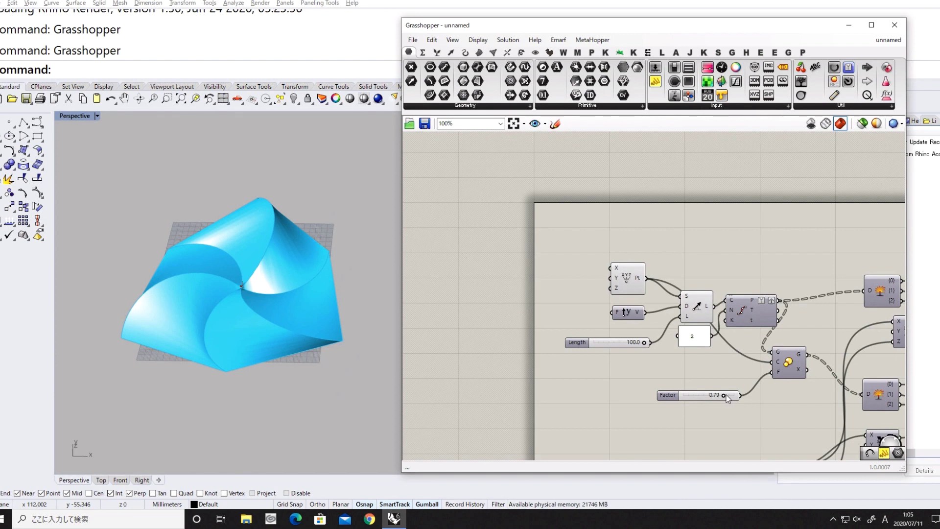
left_click_drag(727, 397, 715, 398)
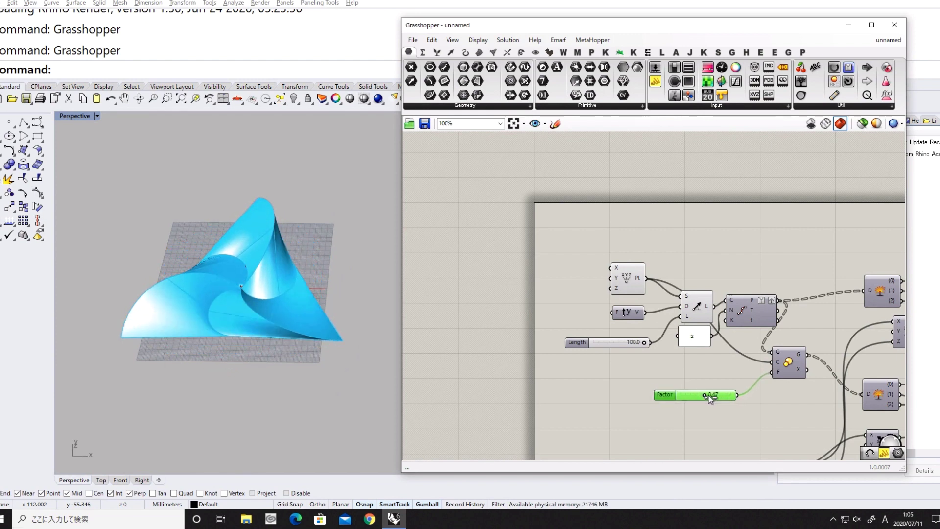
right_click_drag(374, 360, 361, 390)
Step: Set the Steps slider to 7 to change the number of rotated arcs
scroll(594, 321, "down", 4)
scroll(632, 338, "up", 6)
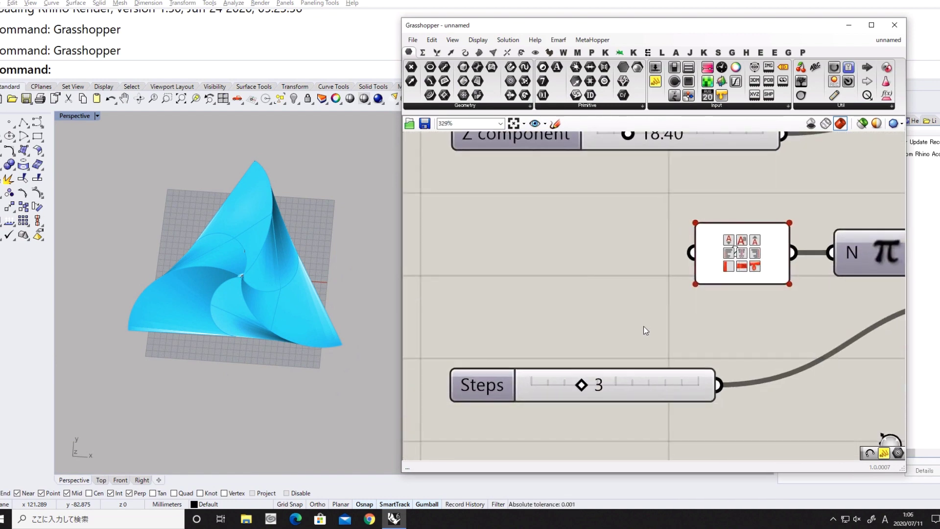
left_click_drag(583, 389, 649, 387)
right_click_drag(310, 361, 315, 336)
scroll(544, 277, "down", 6)
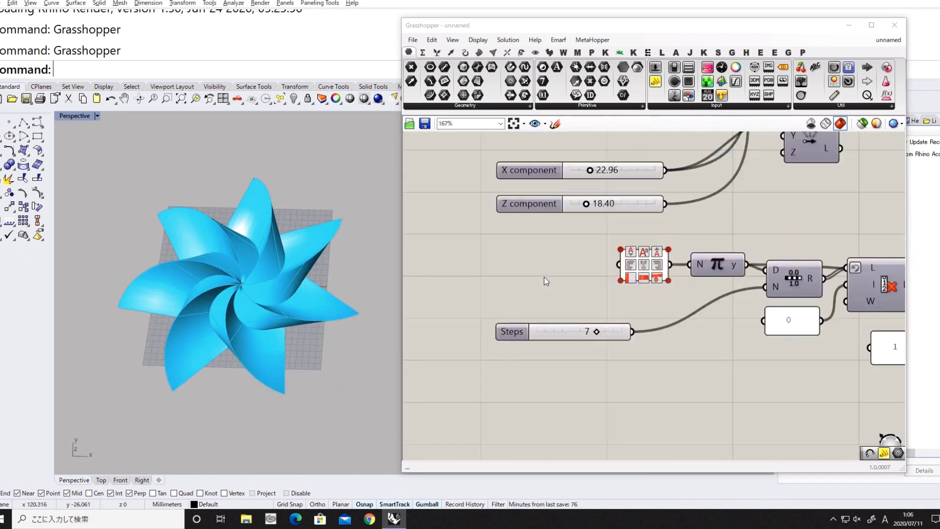
Step: Set the X component slider to 26.95 and the Z component slider to 29.05
scroll(563, 309, "up", 4)
left_click_drag(576, 311, 569, 357)
right_click_drag(321, 343, 332, 305)
right_click_drag(254, 270, 240, 343)
scroll(237, 349, "up", 3)
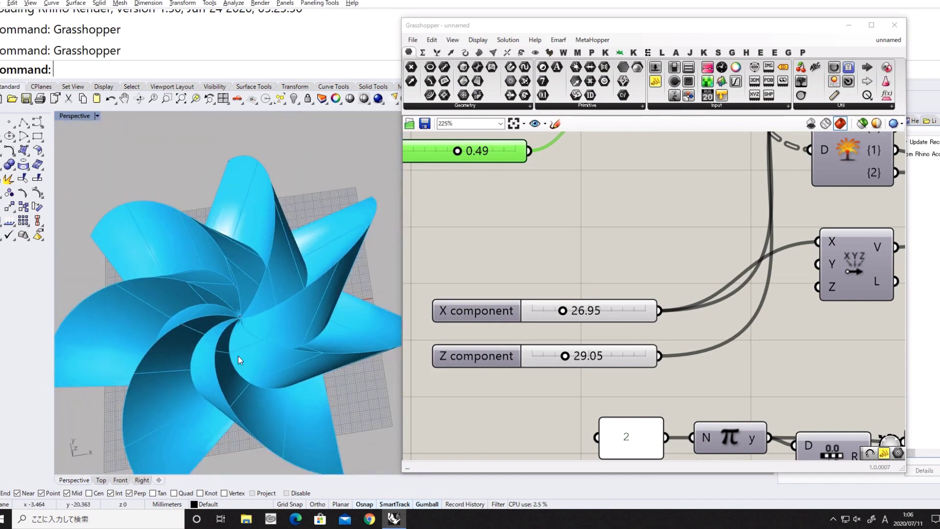
Step: Set the Length slider to 59.4 and raise the Factor slider slightly to 0.52
scroll(507, 331, "down", 4)
right_click_drag(507, 331, 416, 219)
right_click_drag(701, 330, 596, 395)
scroll(596, 391, "down", 5)
scroll(591, 334, "up", 4)
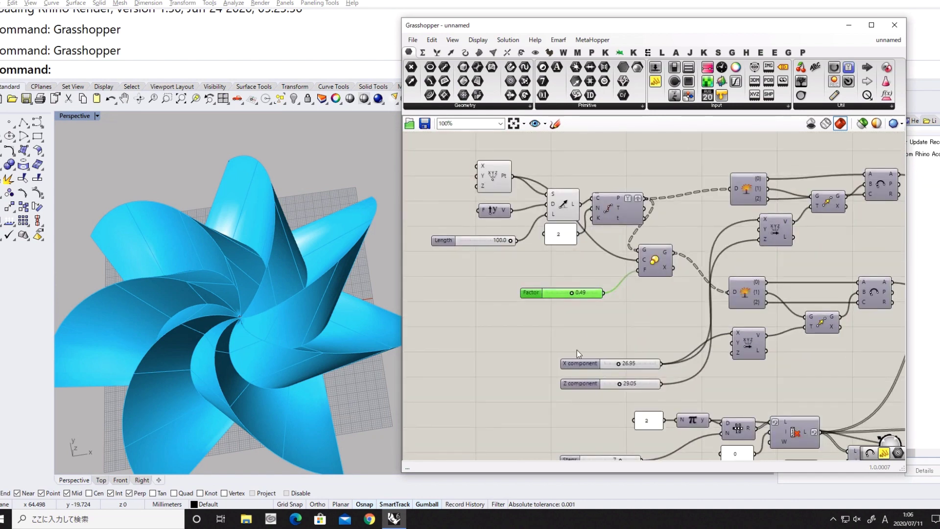
right_click_drag(479, 319, 510, 341)
right_click_drag(326, 327, 364, 311)
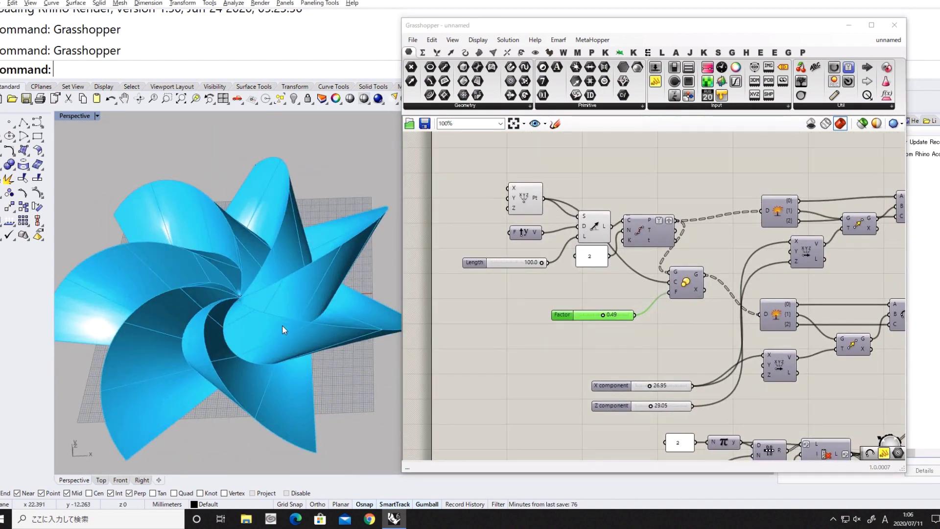
right_click_drag(282, 336, 343, 313)
right_click_drag(520, 259, 555, 290)
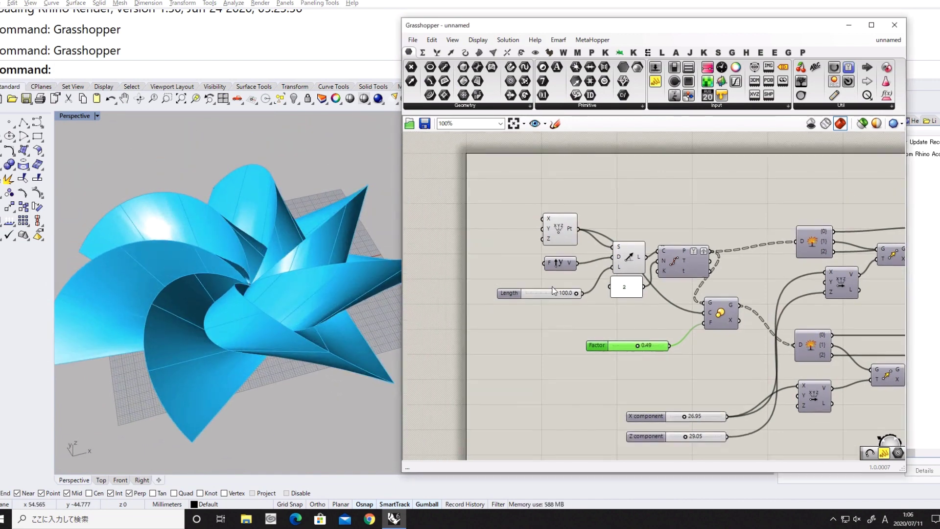
scroll(555, 290, "up", 3)
left_click_drag(587, 297, 549, 302)
right_click_drag(334, 307, 333, 350)
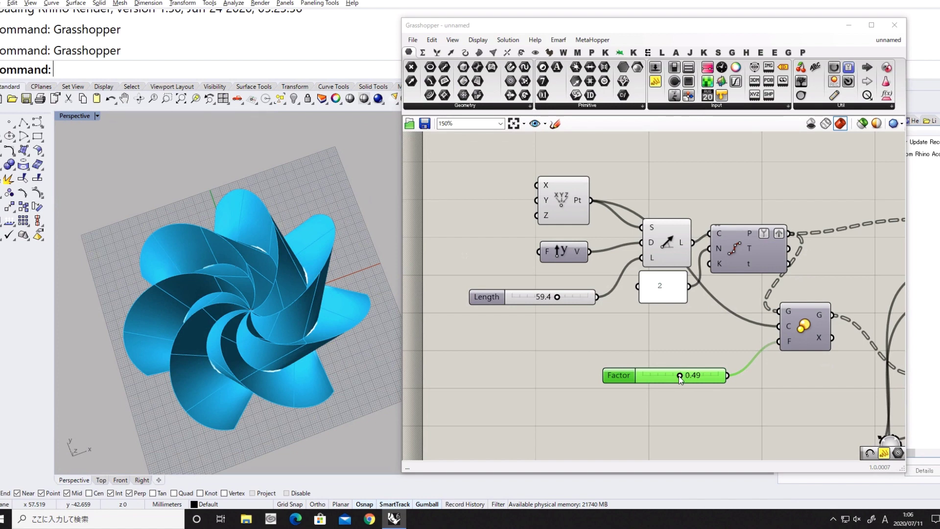
mouse_move(679, 377)
left_mouse_down()
mouse_move(720, 374)
mouse_move(671, 377)
mouse_move(692, 377)
mouse_move(682, 377)
left_mouse_up()
Step: Set the X component slider to 34.52 and the Z component slider to 33.47
right_click_drag(661, 352, 644, 270)
right_click_drag(711, 433, 648, 267)
scroll(647, 313, "up", 1)
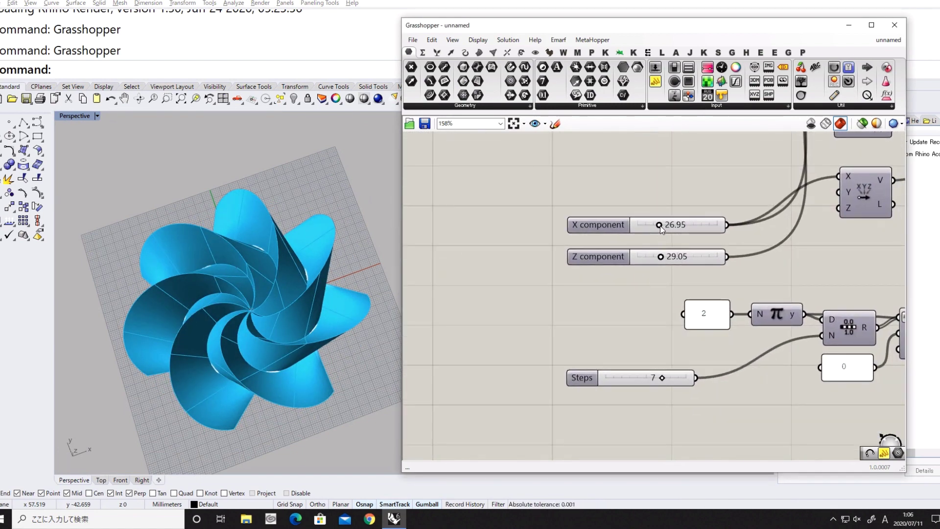
left_click_drag(667, 228, 665, 257)
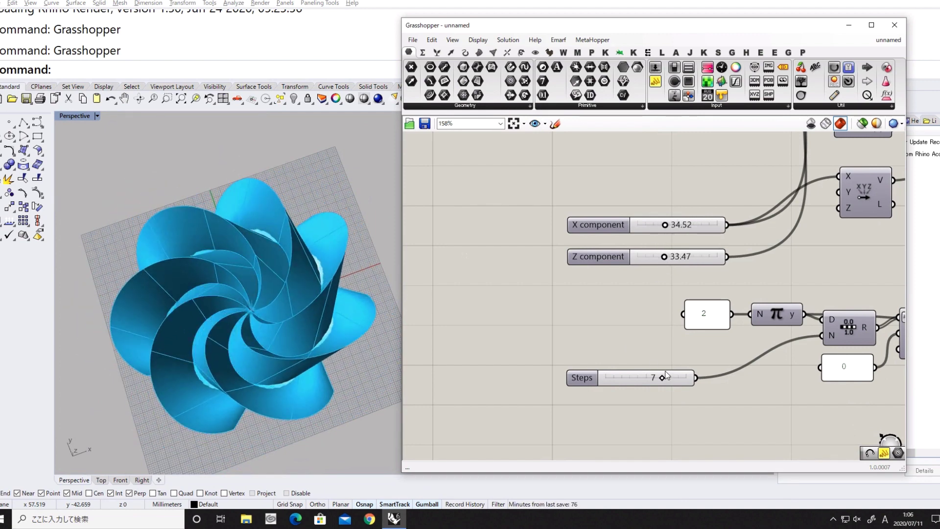
Step: Raise the Steps slider to 10 to add more rotated arcs to the pinwheel
left_click_drag(666, 375, 699, 378)
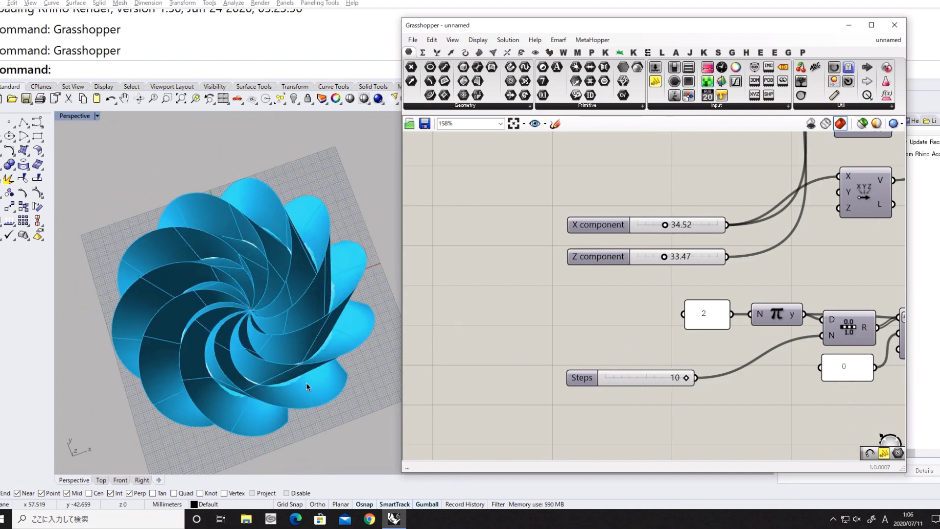
right_click_drag(305, 387, 331, 321)
Step: Review the complete component network and examine the lofted pinwheel surface from several angles
scroll(469, 309, "down", 6)
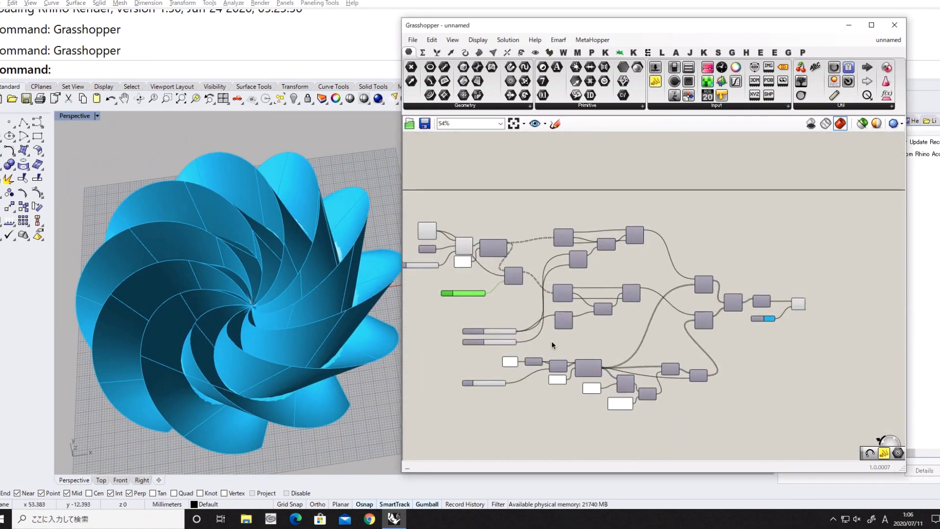
scroll(757, 334, "up", 4)
scroll(744, 313, "down", 2)
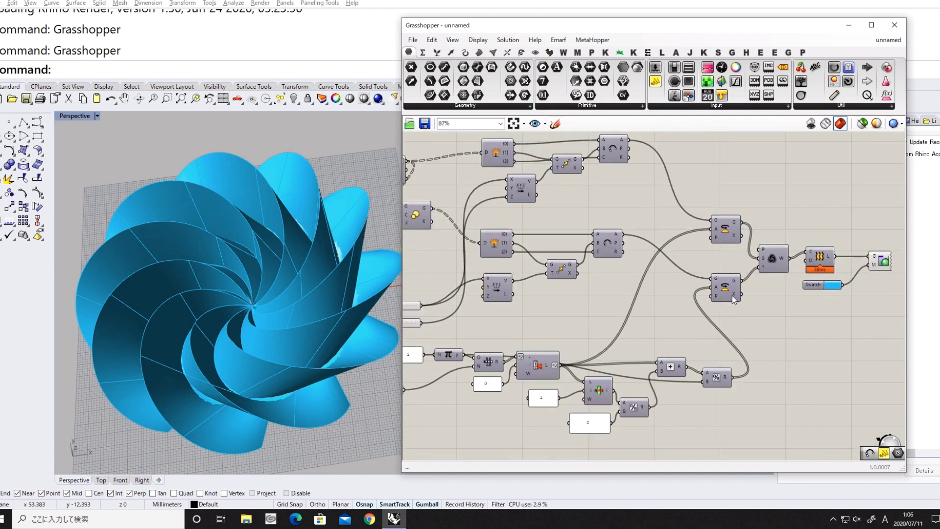
right_click_drag(556, 299, 642, 314)
scroll(631, 310, "up", 1)
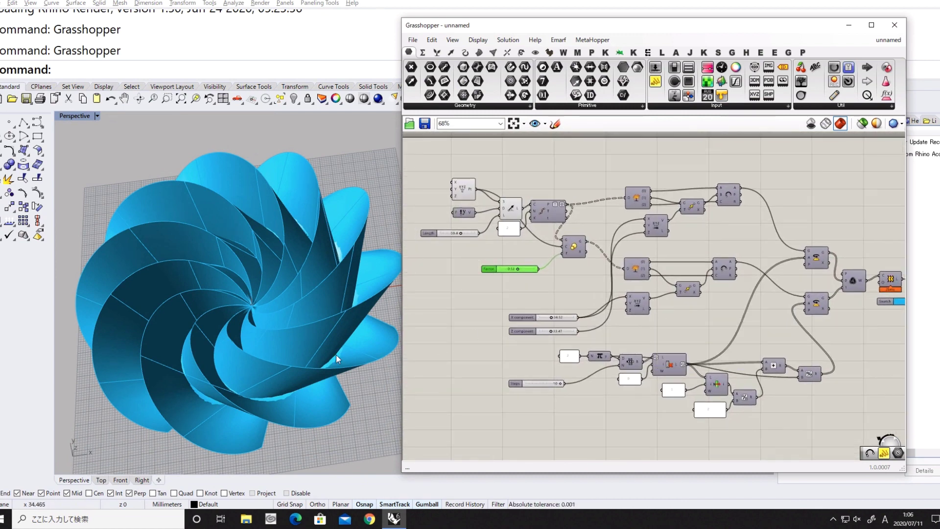
right_click_drag(333, 355, 307, 378)
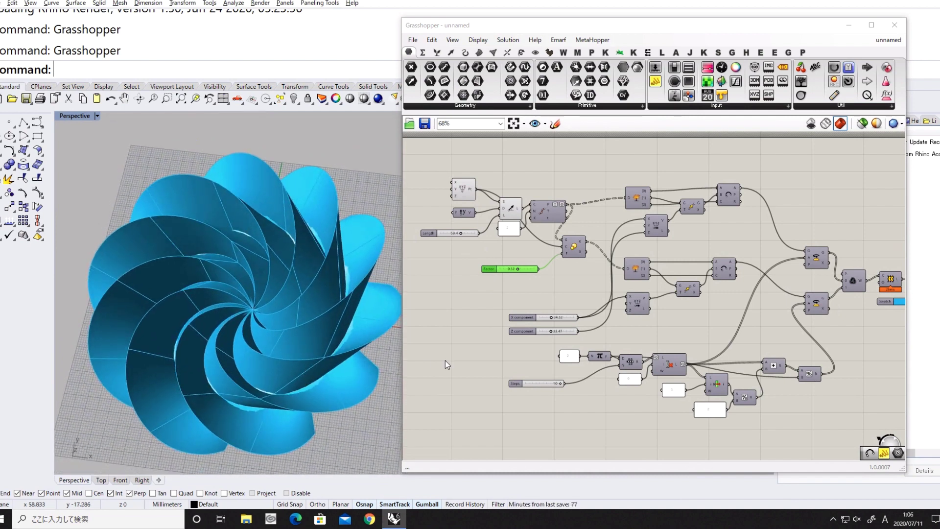
scroll(545, 354, "up", 2)
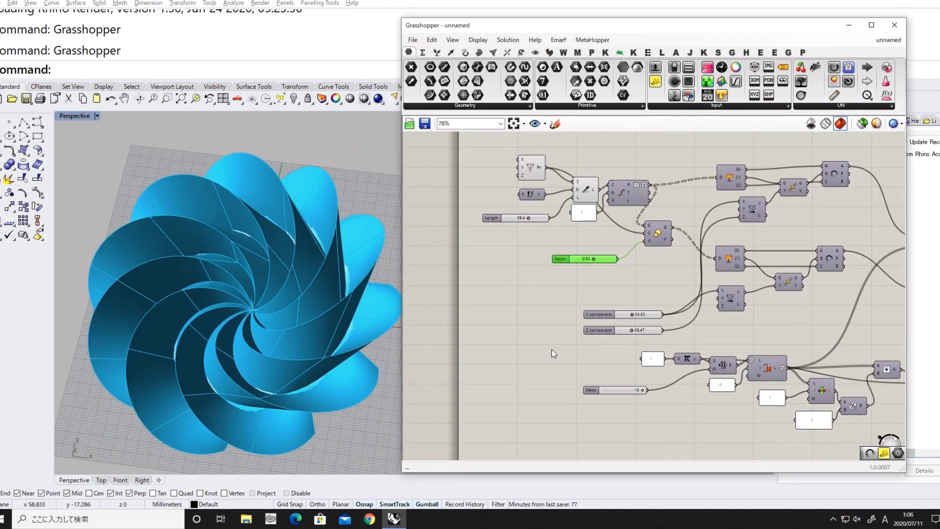
right_click_drag(553, 354, 492, 357)
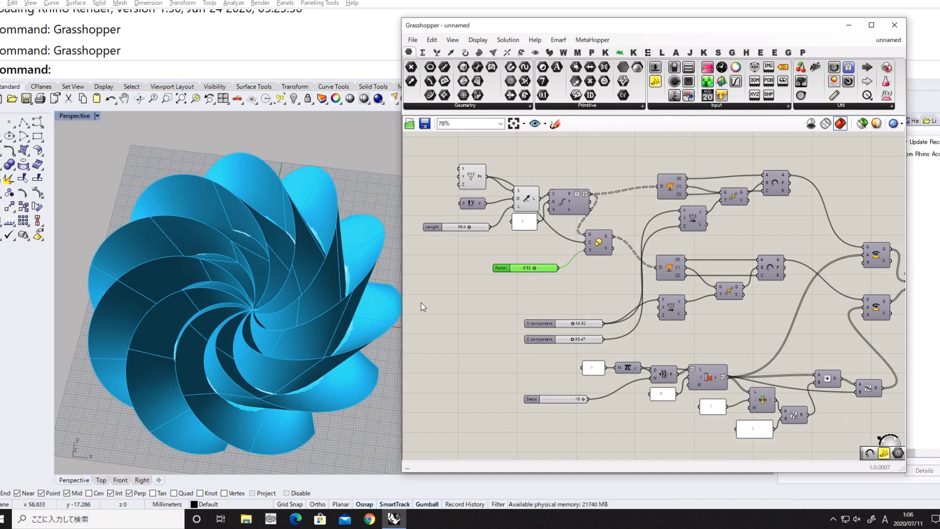
scroll(601, 294, "down", 5)
scroll(654, 300, "up", 4)
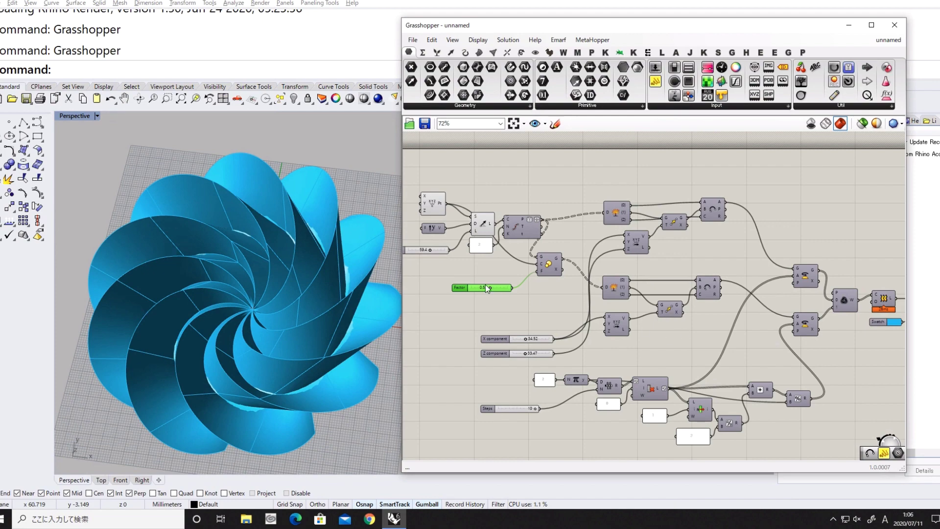
right_click_drag(245, 391, 279, 272)
scroll(251, 276, "up", 2)
scroll(250, 325, "down", 3)
scroll(278, 278, "up", 2)
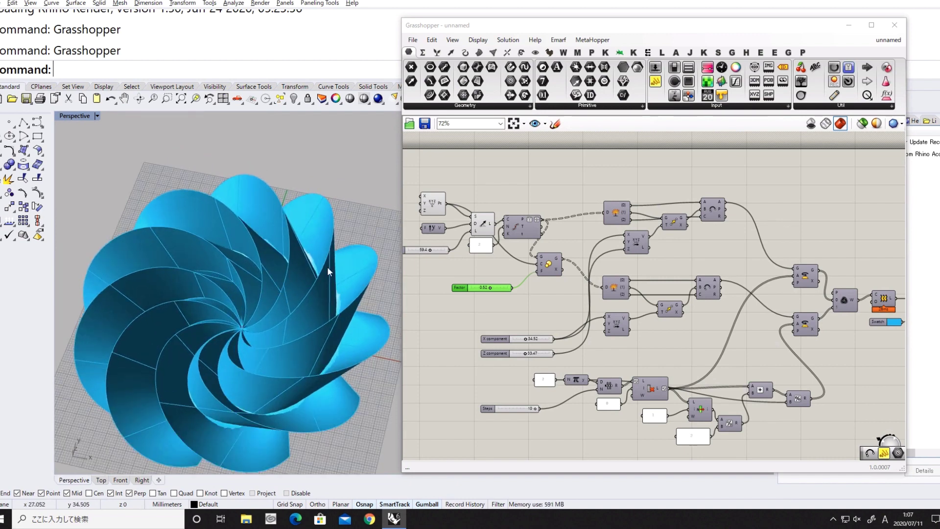